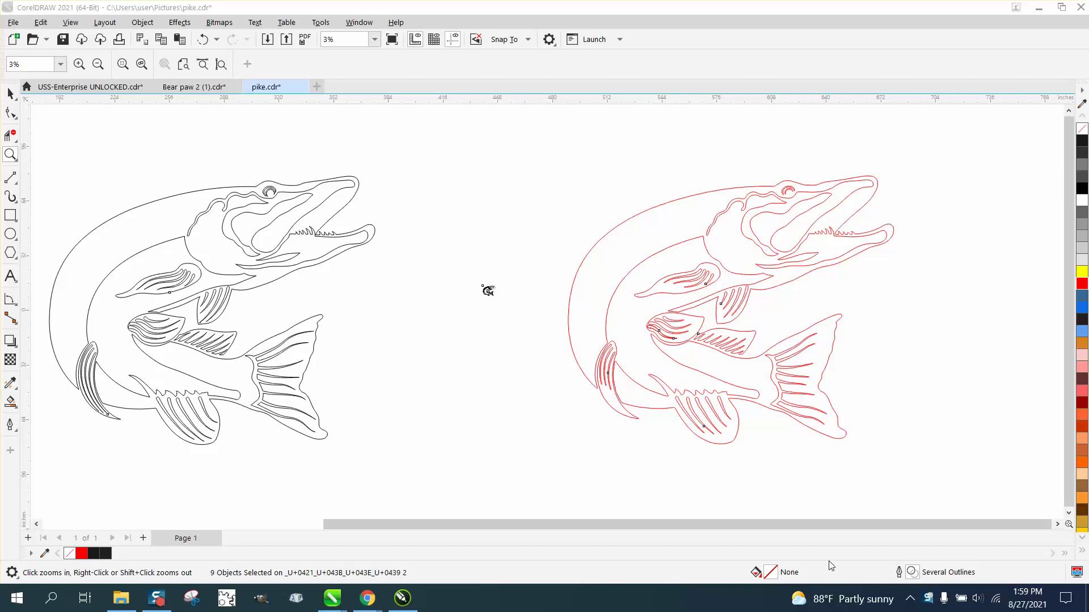
# Select the black pike outline and zoom in on its pectoral fin, then back out.
pyautogui.click(10, 93)
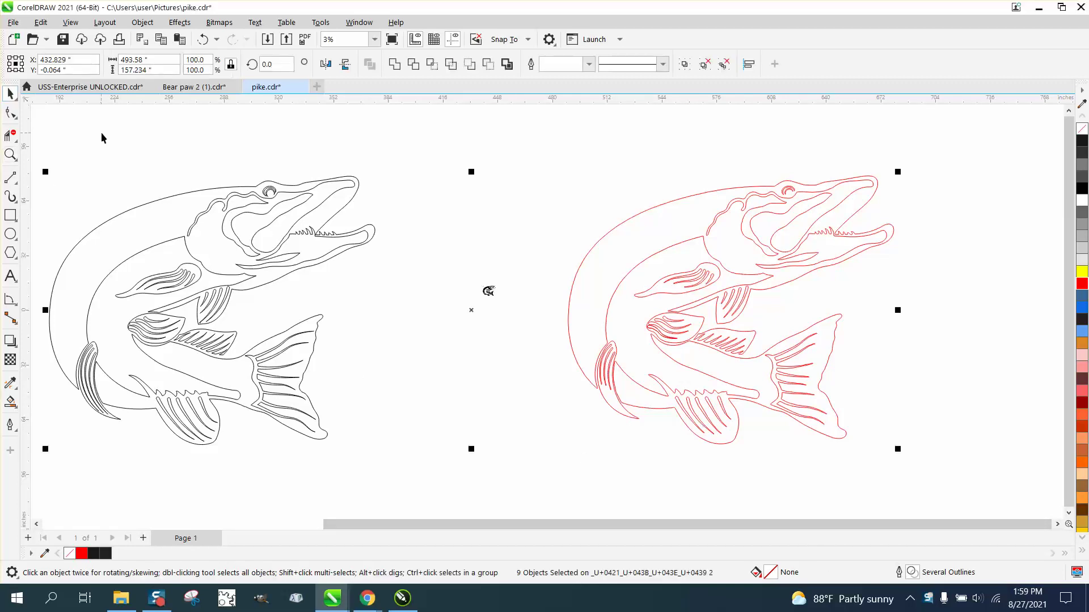
pyautogui.click(270, 156)
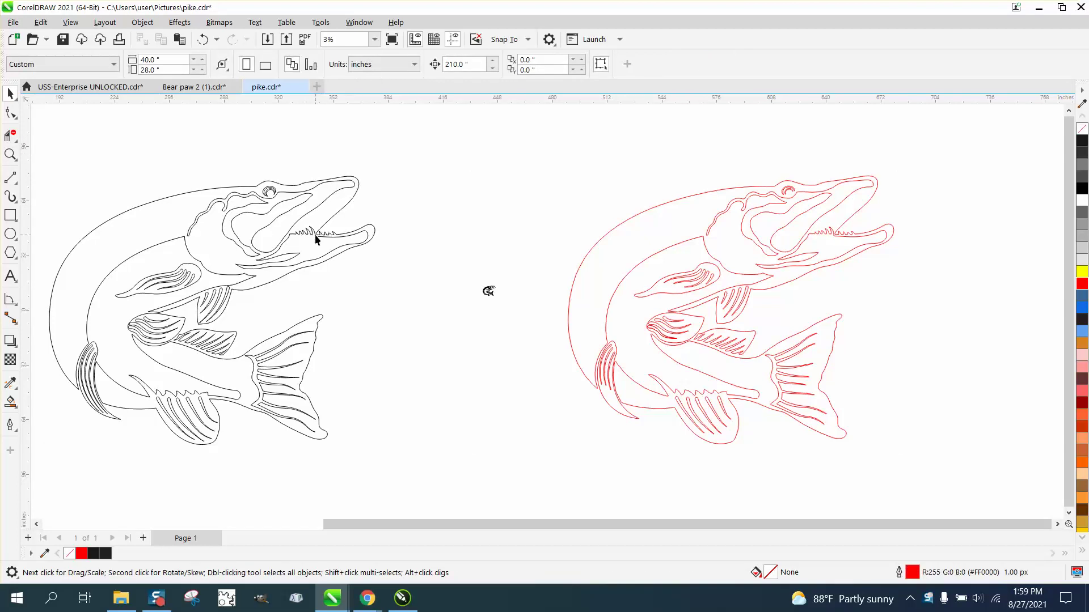
pyautogui.click(311, 209)
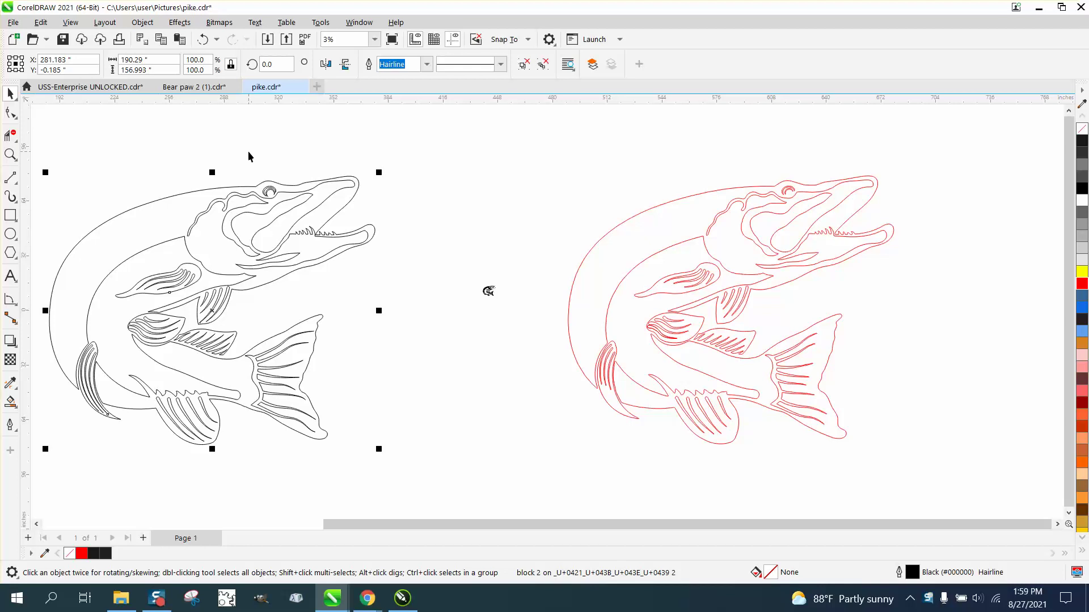
pyautogui.click(10, 154)
pyautogui.moveTo(109, 241); pyautogui.dragTo(337, 340)
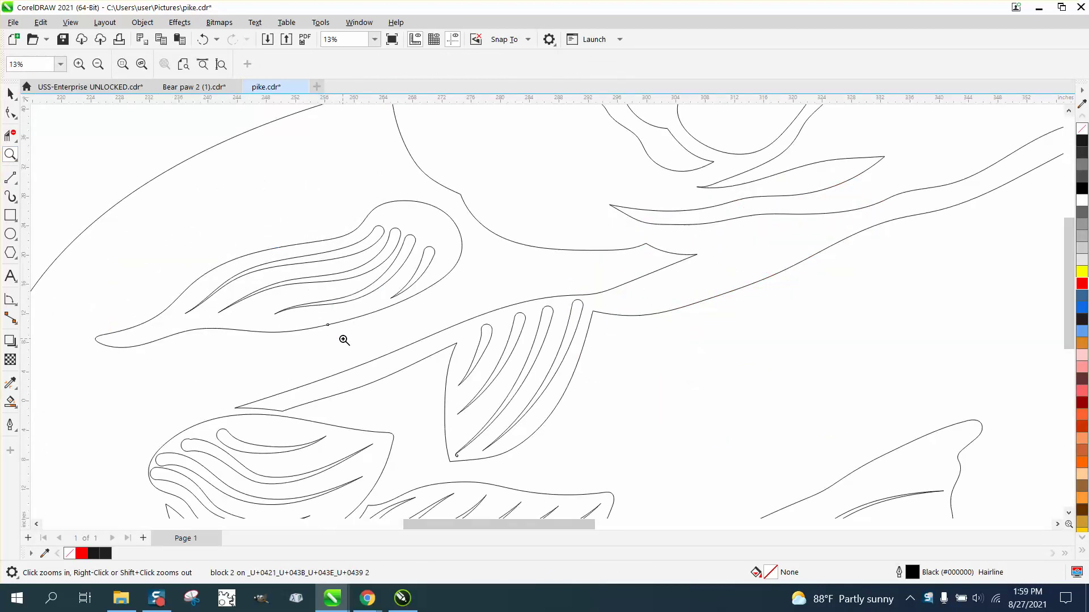
pyautogui.rightClick(401, 238)
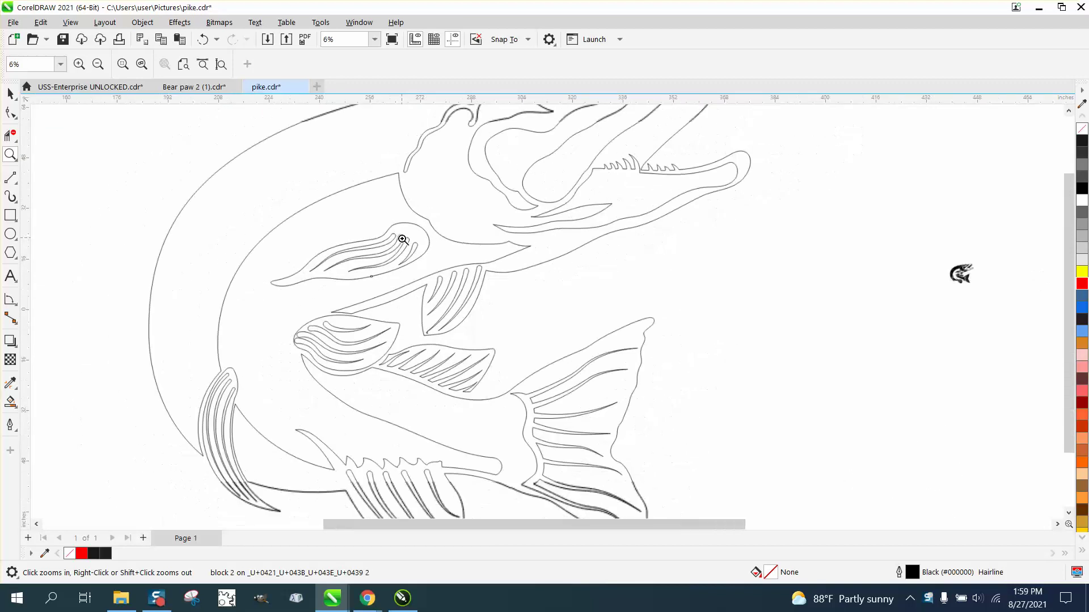
# Test a black Smart Fill on the enclosed fin region, then undo it.
pyautogui.click(10, 401)
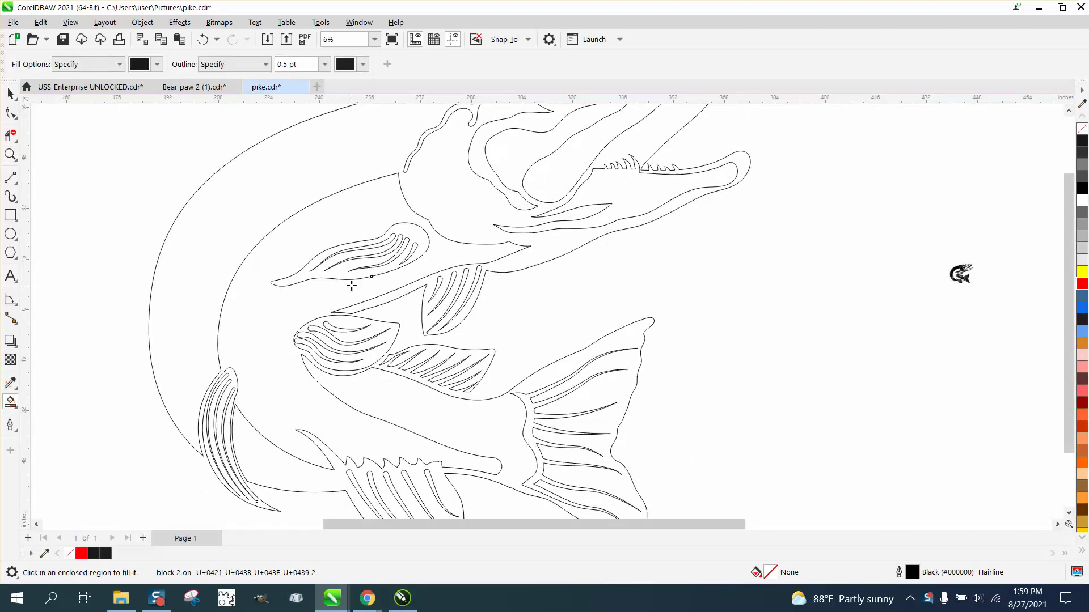
pyautogui.click(411, 244)
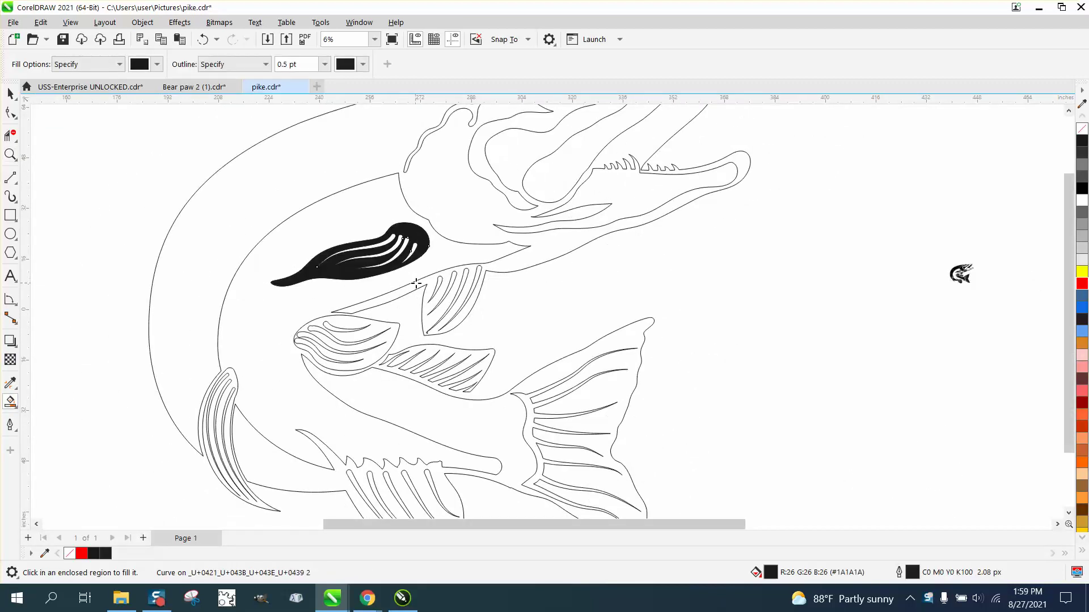
pyautogui.click(11, 94)
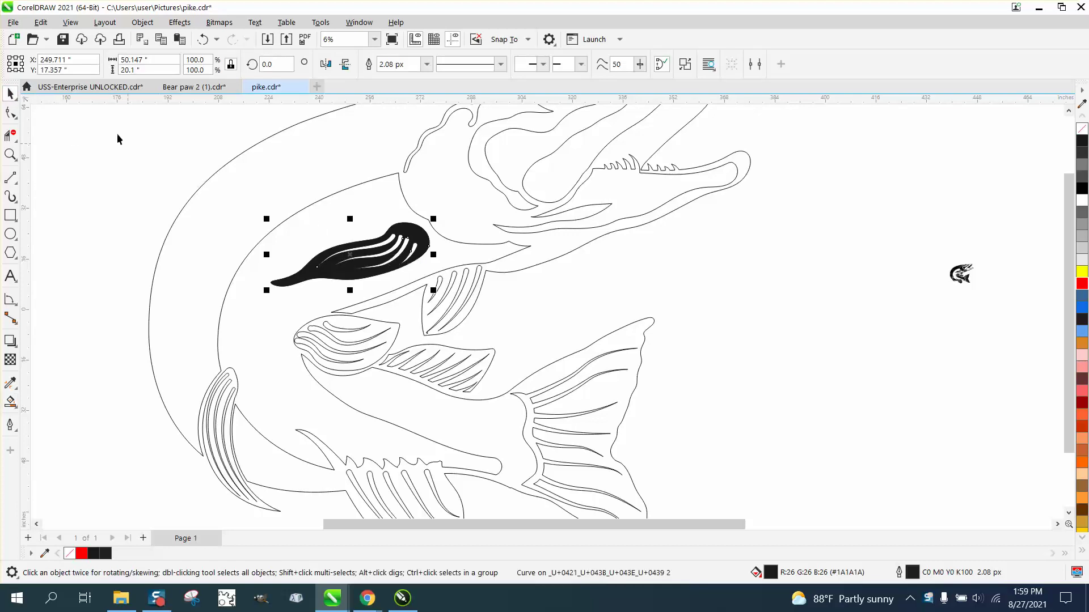
pyautogui.click(203, 39)
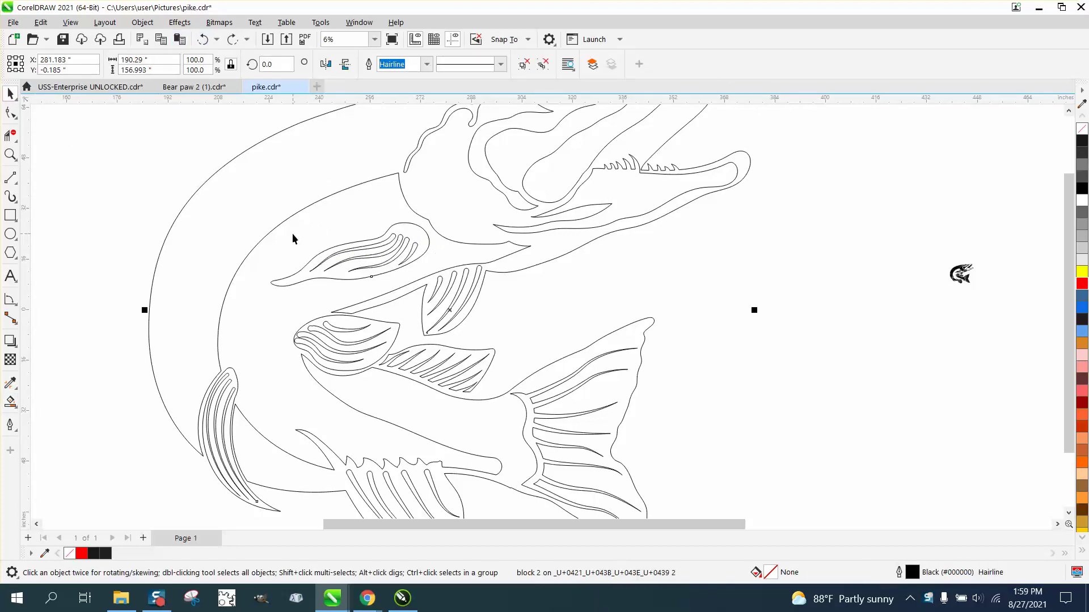
# Zoom in closely on the small pike reference picture.
pyautogui.scroll(-1, 238, 212)
pyautogui.scroll(-1, 227, 212)
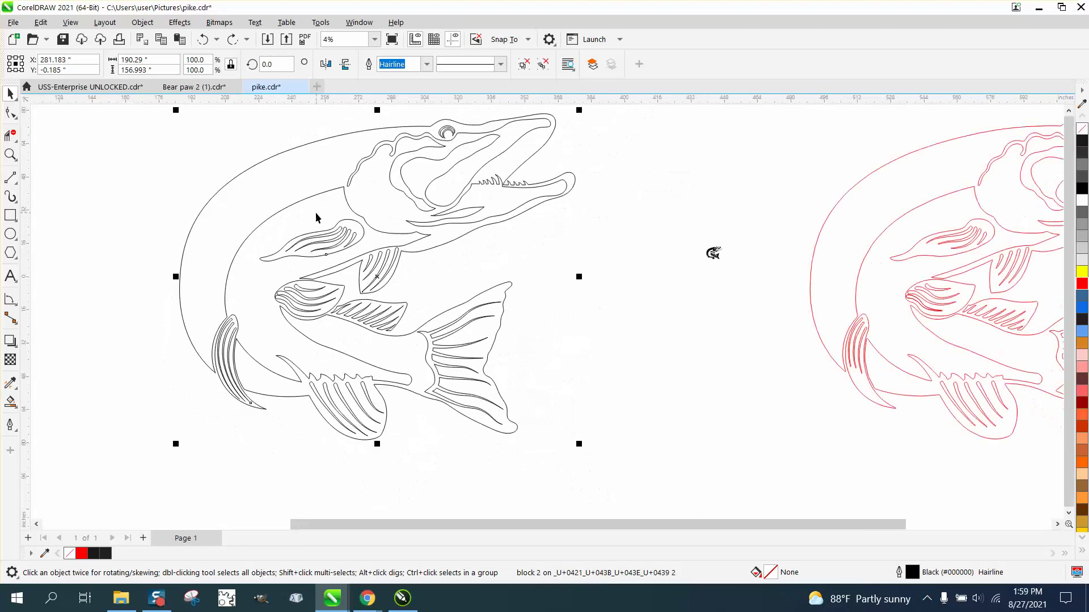
pyautogui.scroll(-1, 286, 217)
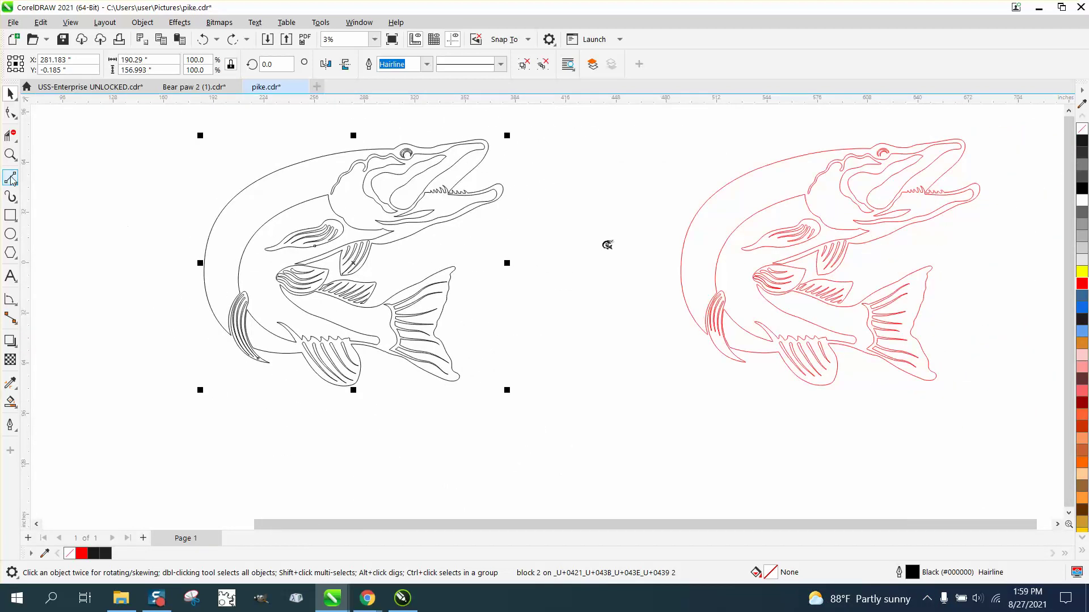
pyautogui.click(9, 154)
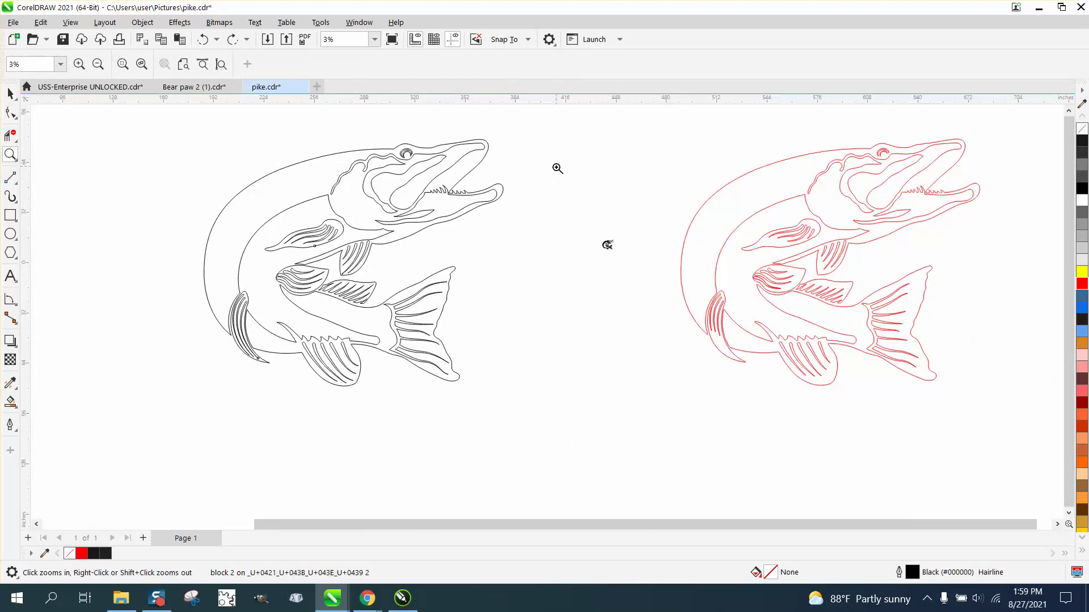
pyautogui.moveTo(561, 177); pyautogui.dragTo(655, 279)
pyautogui.moveTo(493, 294); pyautogui.dragTo(615, 419)
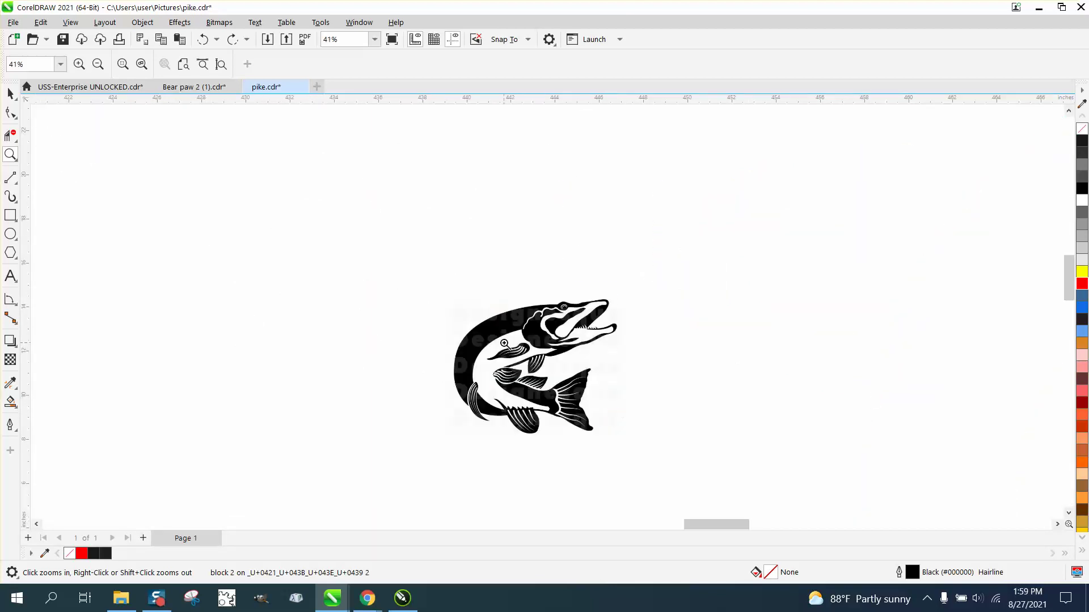
# Enlarge the pike reference bitmap to about 1052.8%, move it beside the outlines, then delete it.
pyautogui.click(11, 93)
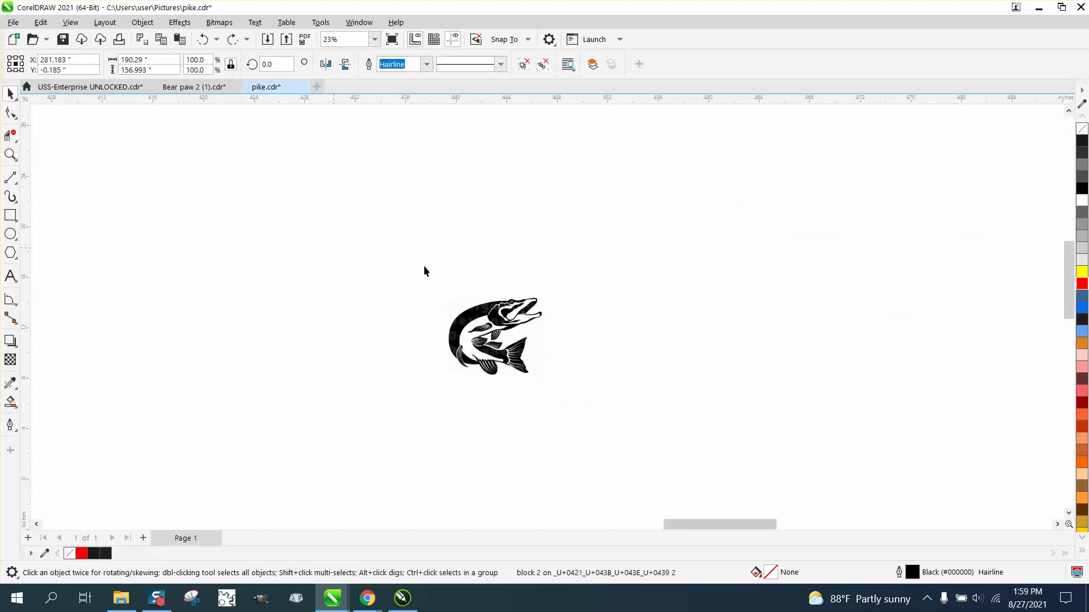
pyautogui.scroll(-2, 498, 309)
pyautogui.scroll(-1, 498, 309)
pyautogui.click(513, 306)
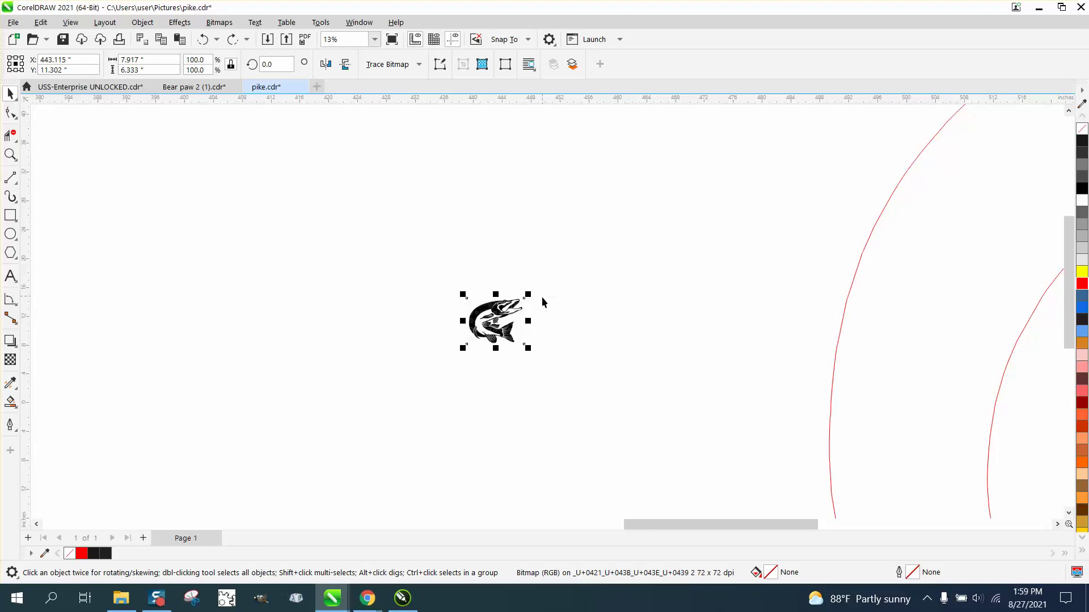
pyautogui.scroll(-1, 513, 299)
pyautogui.moveTo(528, 291); pyautogui.dragTo(827, 141)
pyautogui.moveTo(621, 232); pyautogui.dragTo(481, 252)
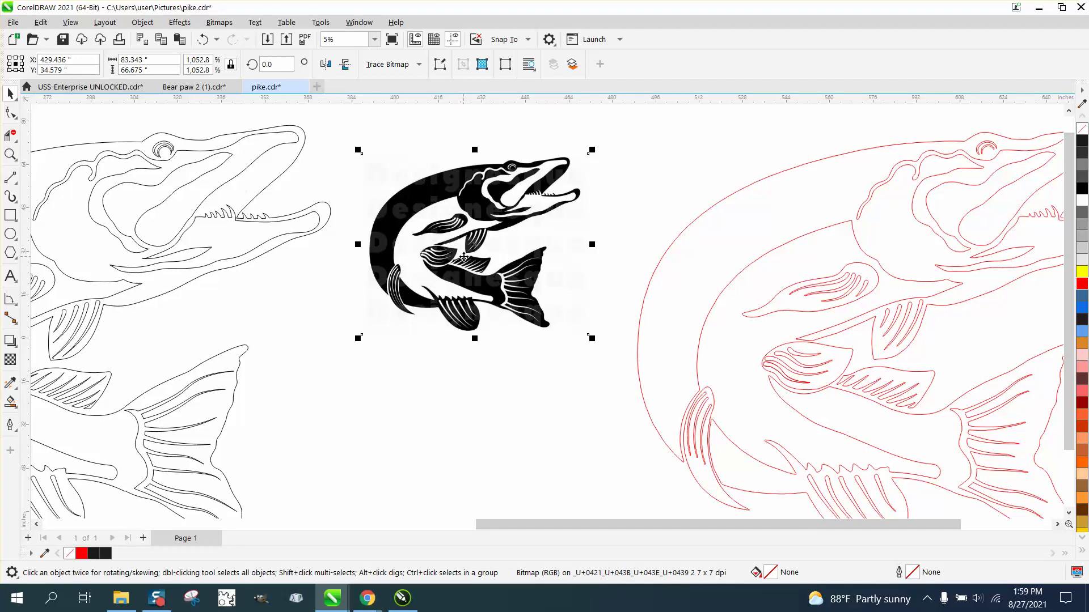
pyautogui.press('Delete')
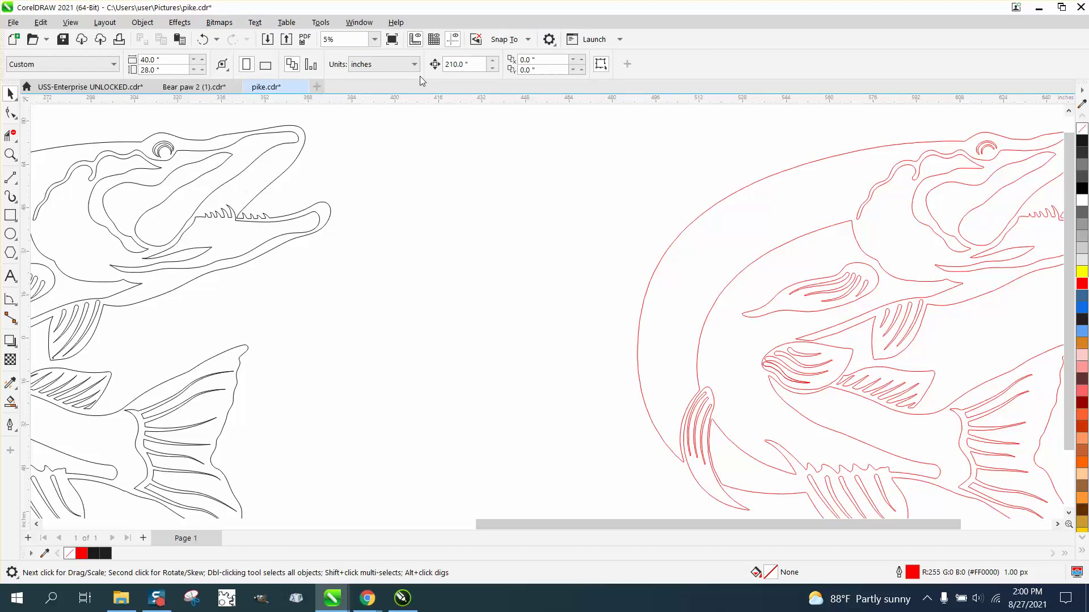
pyautogui.scroll(-2, 501, 187)
# Select the red pike outline and view its nodes.
pyautogui.click(623, 189)
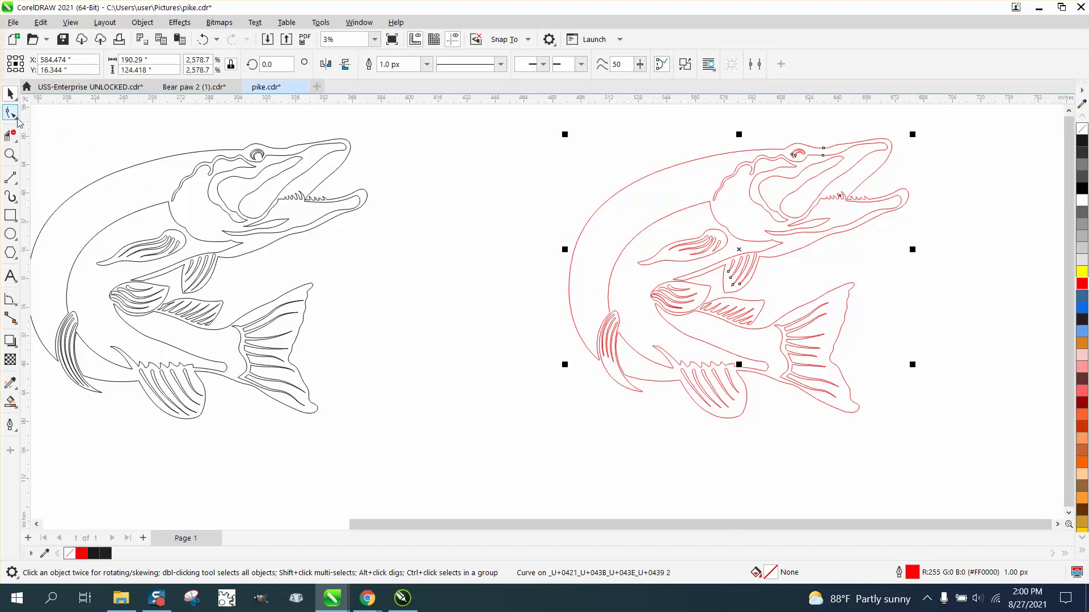
pyautogui.click(10, 112)
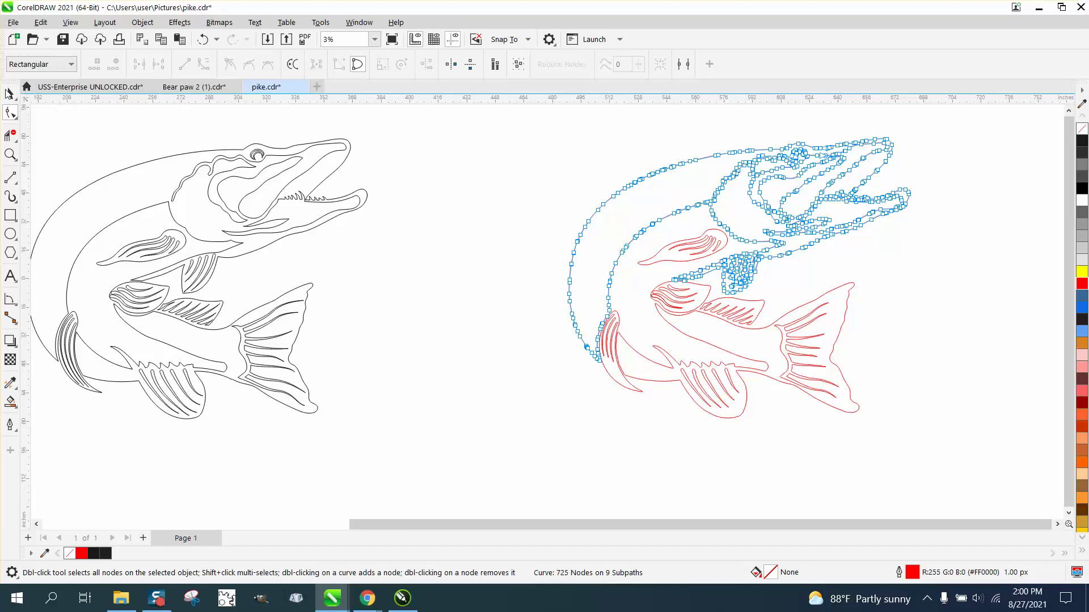
pyautogui.click(10, 94)
# Ungroup the black pike outline and clear the selection.
pyautogui.click(158, 162)
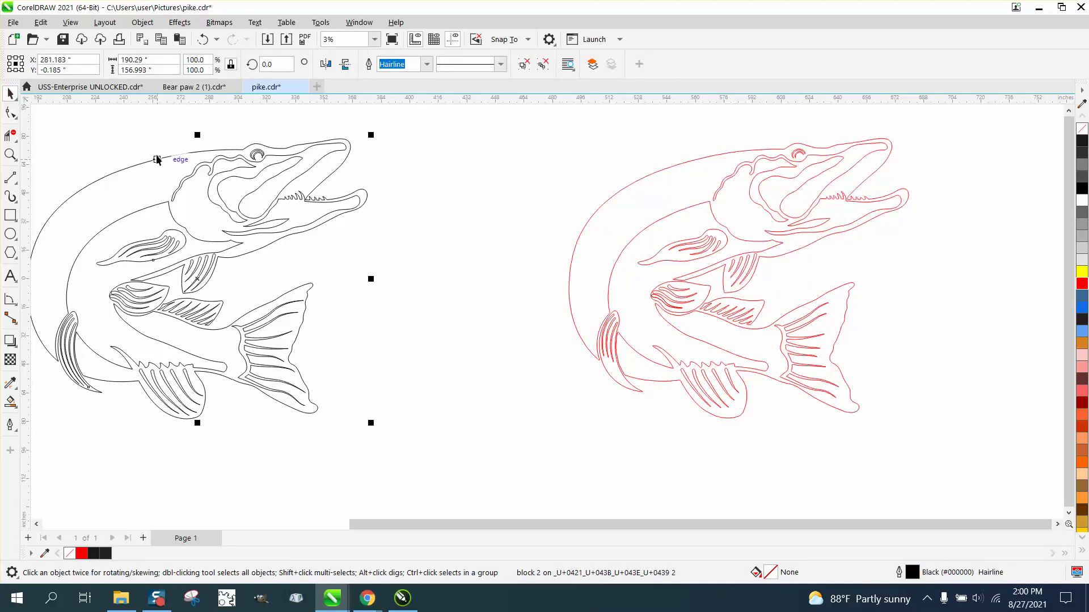
pyautogui.click(142, 24)
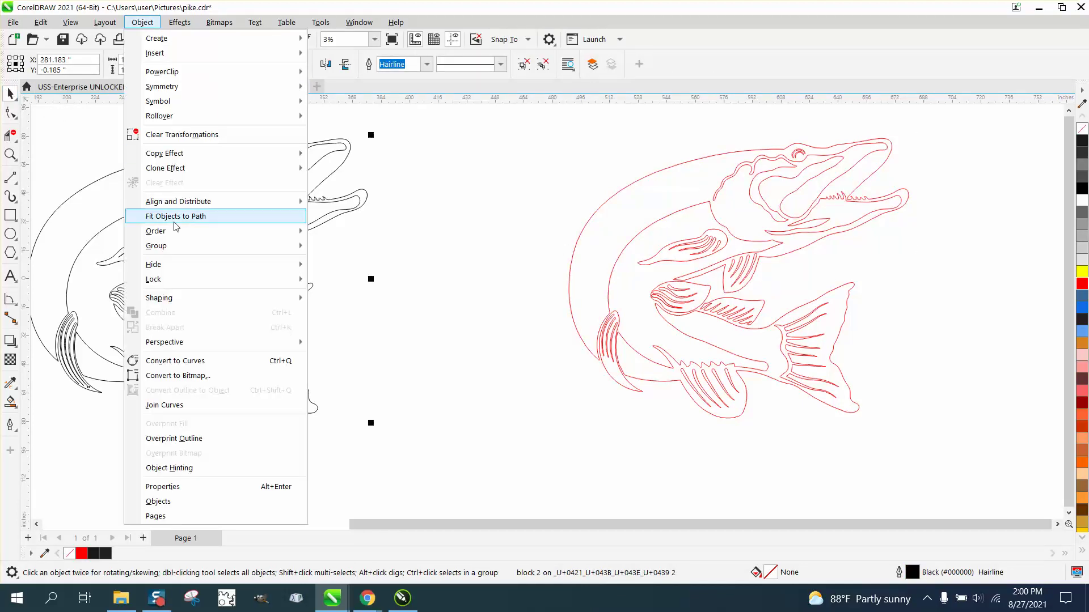
pyautogui.moveTo(178, 245)
pyautogui.click(342, 262)
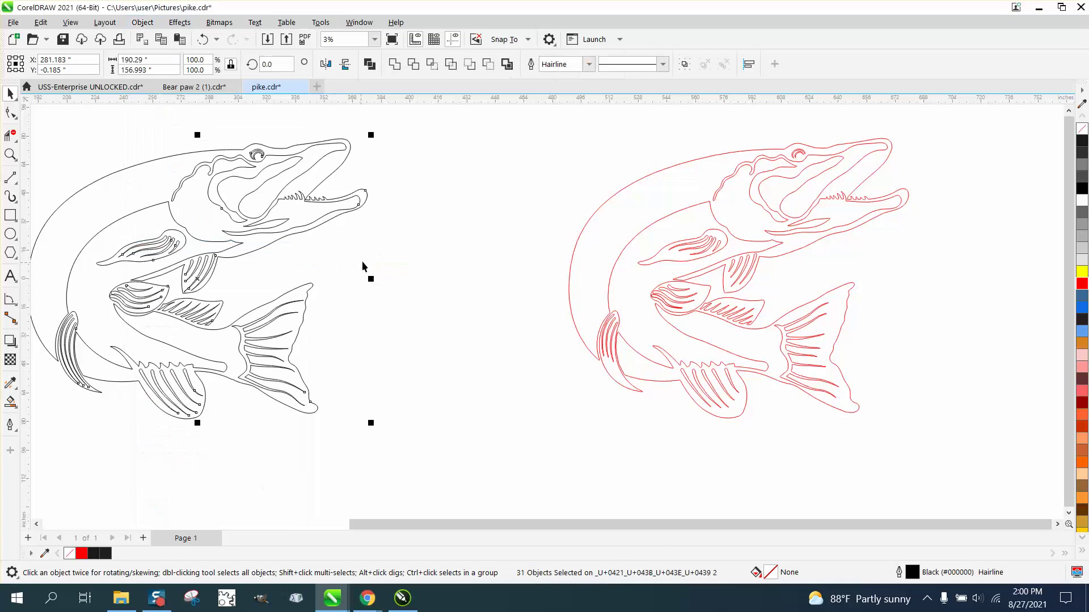
pyautogui.click(83, 135)
# Inspect the nodes of the black fish's outer curve and the red fish's curve.
pyautogui.click(16, 115)
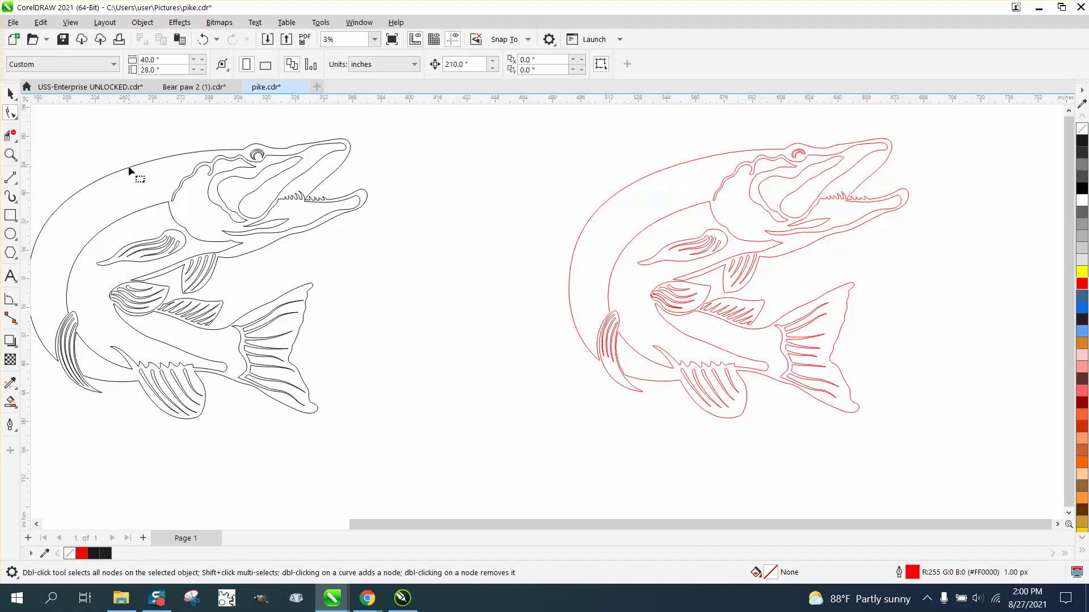
pyautogui.click(128, 167)
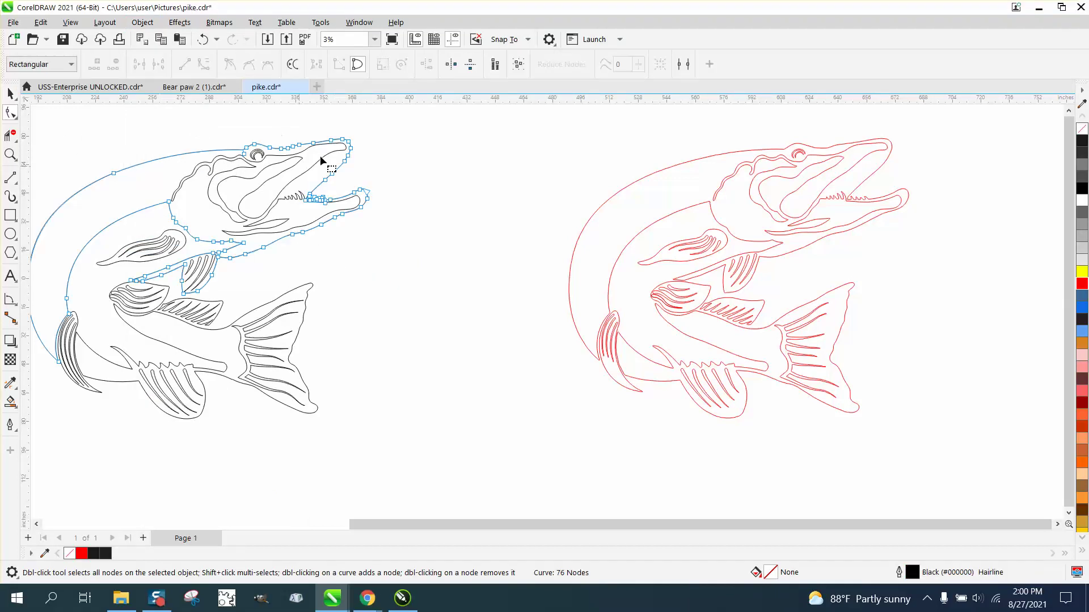
pyautogui.click(626, 190)
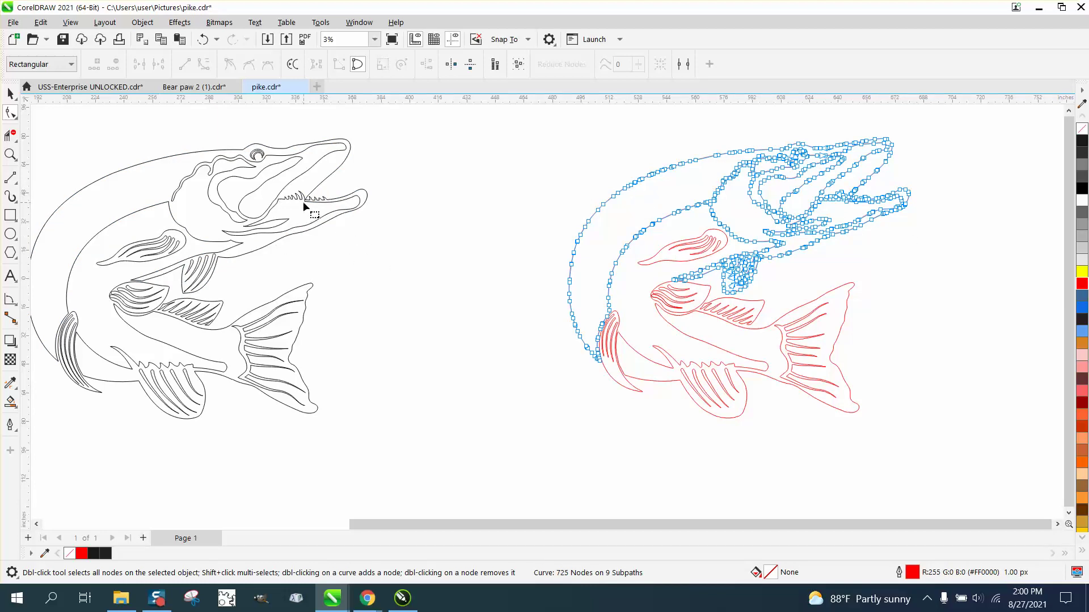
pyautogui.scroll(-1, 295, 201)
pyautogui.click(10, 135)
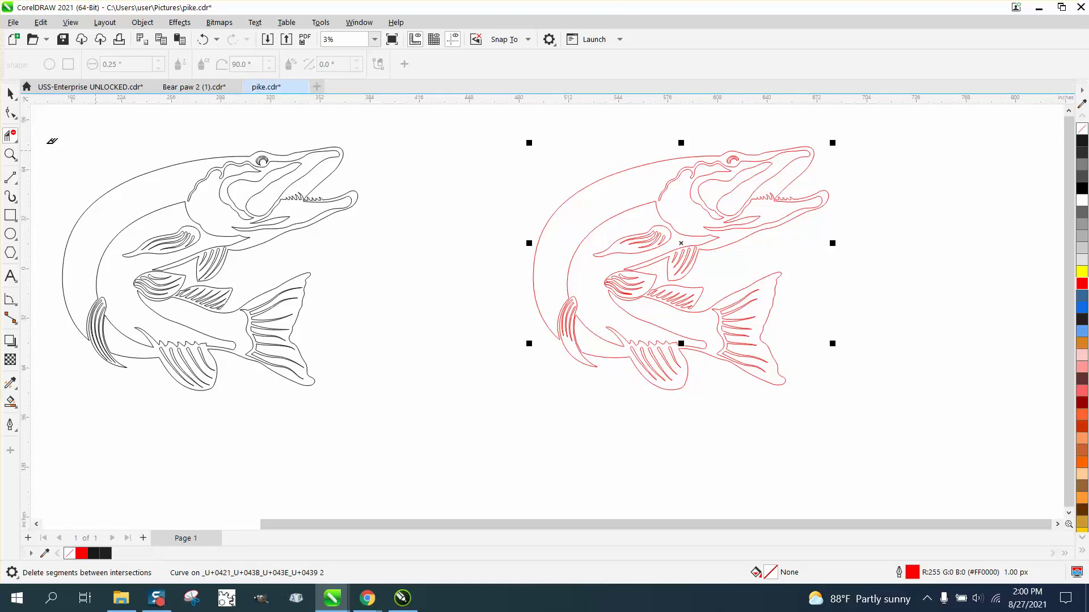
pyautogui.click(10, 93)
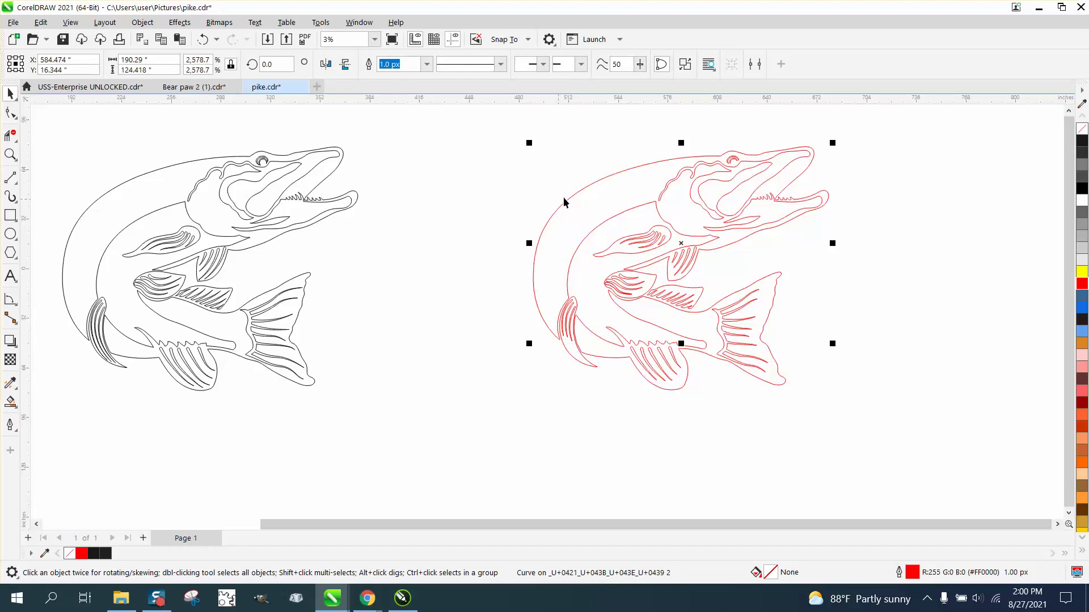
pyautogui.scroll(-1, 558, 171)
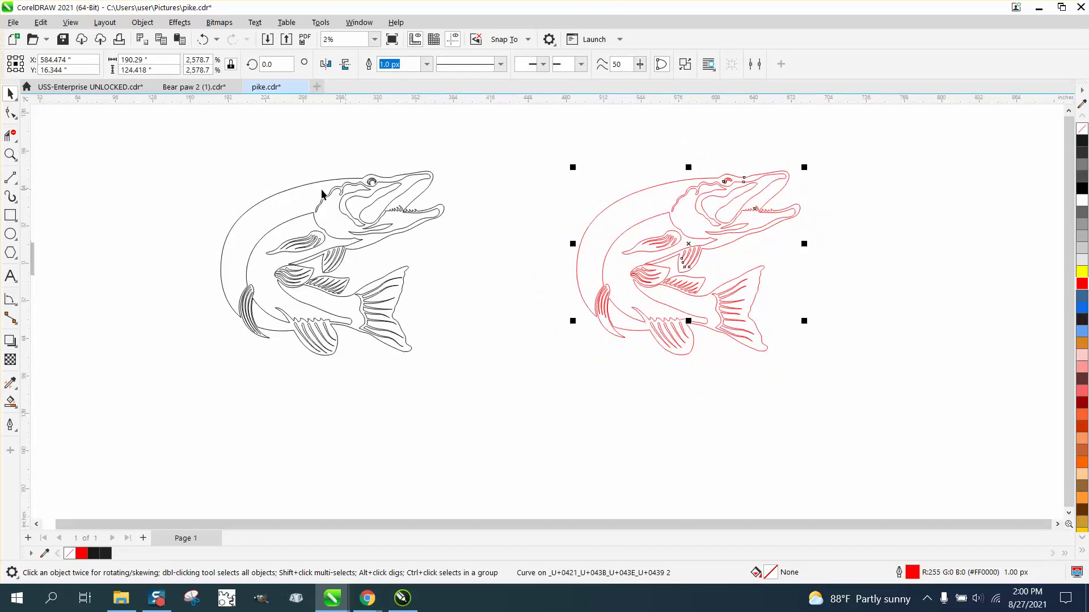
# Zoom in on the black pike, show its outer outline nodes, then zoom closely on the eye.
pyautogui.click(11, 154)
pyautogui.moveTo(207, 150); pyautogui.dragTo(512, 377)
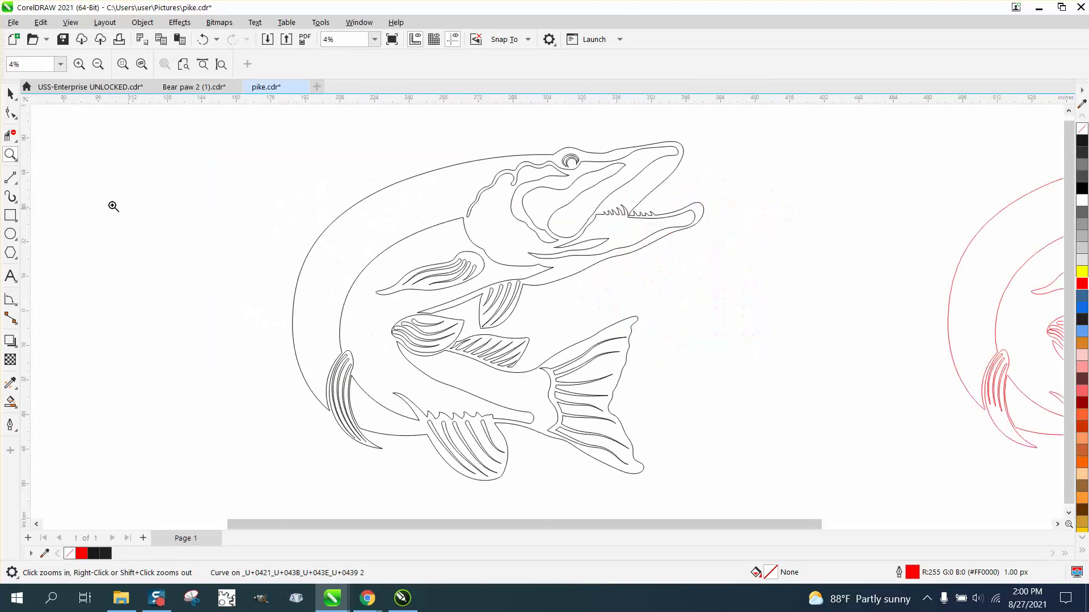
pyautogui.click(11, 112)
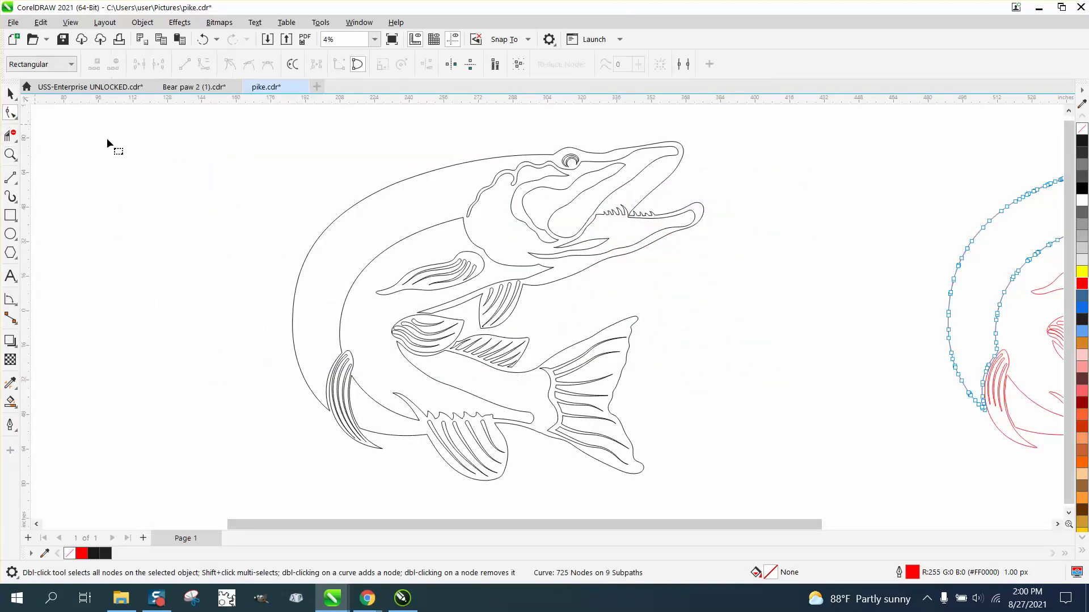
pyautogui.click(398, 184)
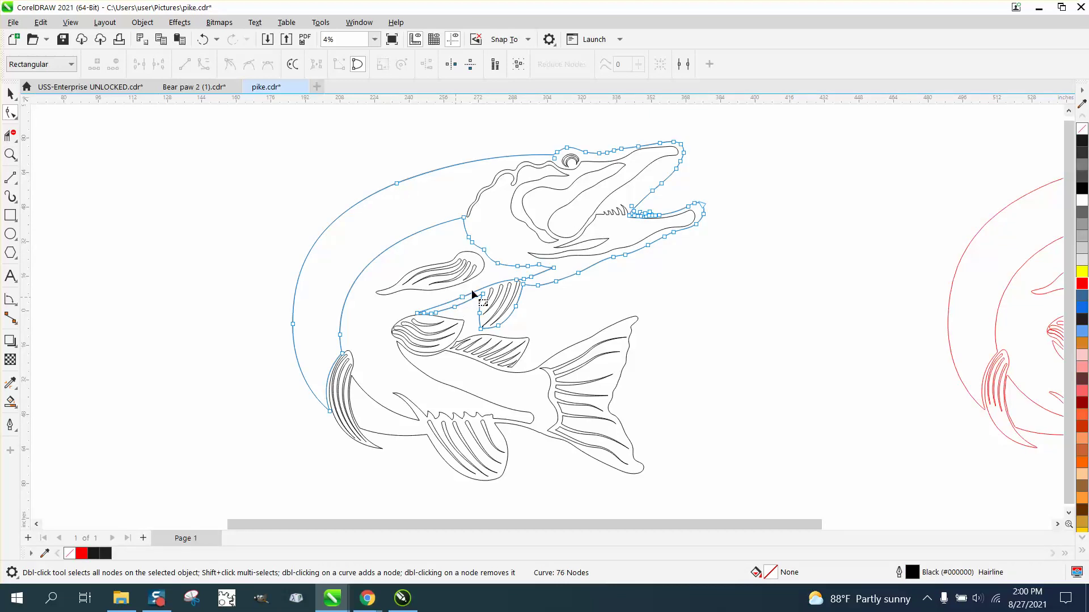
pyautogui.click(10, 154)
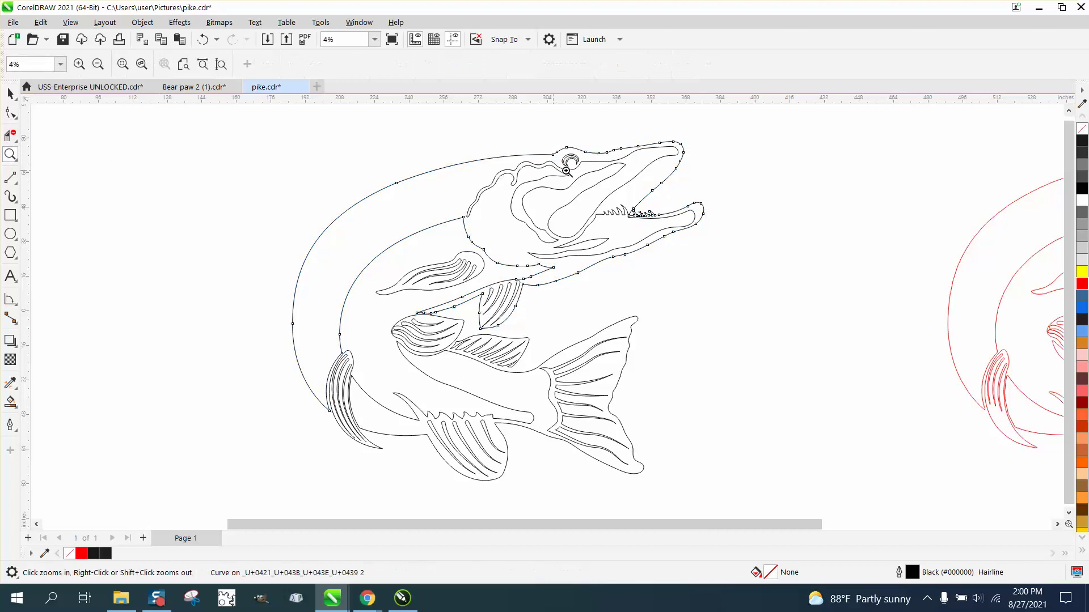
pyautogui.moveTo(565, 151); pyautogui.dragTo(585, 171)
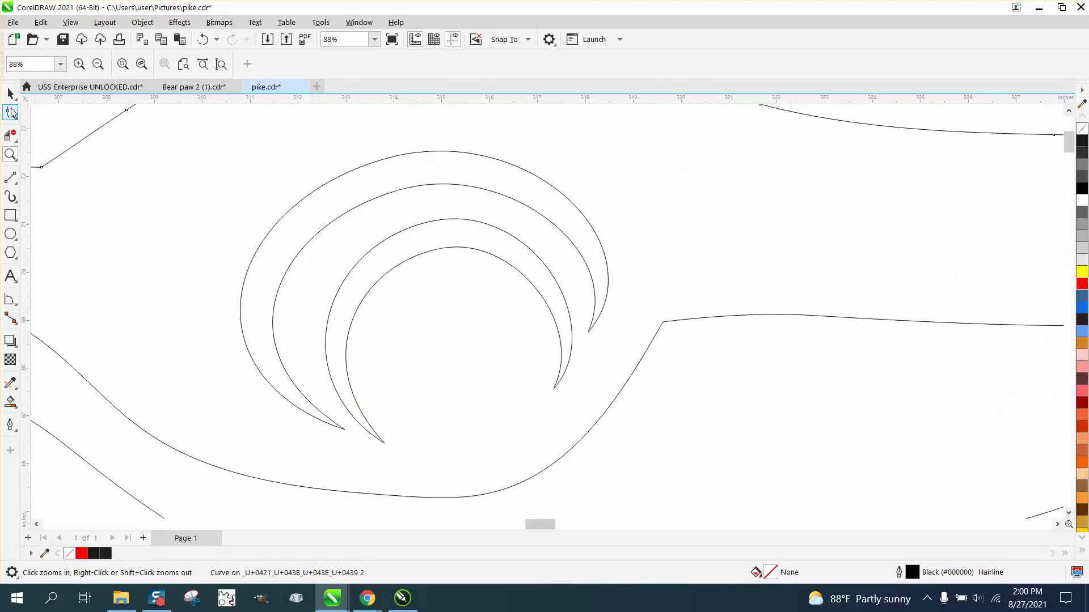
pyautogui.click(10, 113)
pyautogui.click(353, 171)
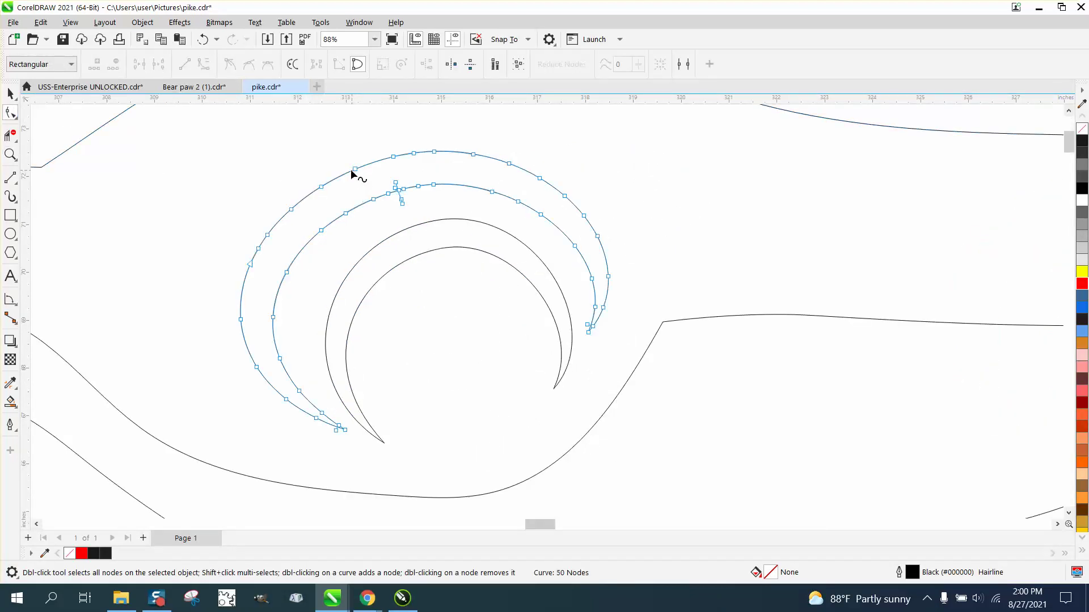
pyautogui.click(401, 188)
pyautogui.moveTo(391, 179); pyautogui.dragTo(421, 224)
pyautogui.press('Delete')
pyautogui.scroll(-2, 423, 199)
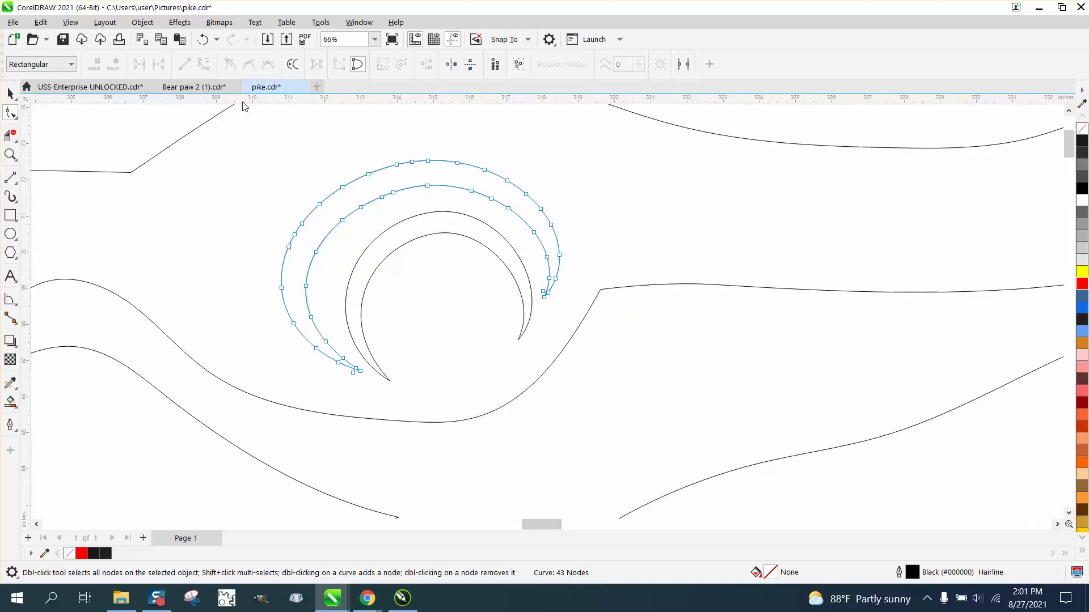
pyautogui.click(203, 40)
pyautogui.click(11, 97)
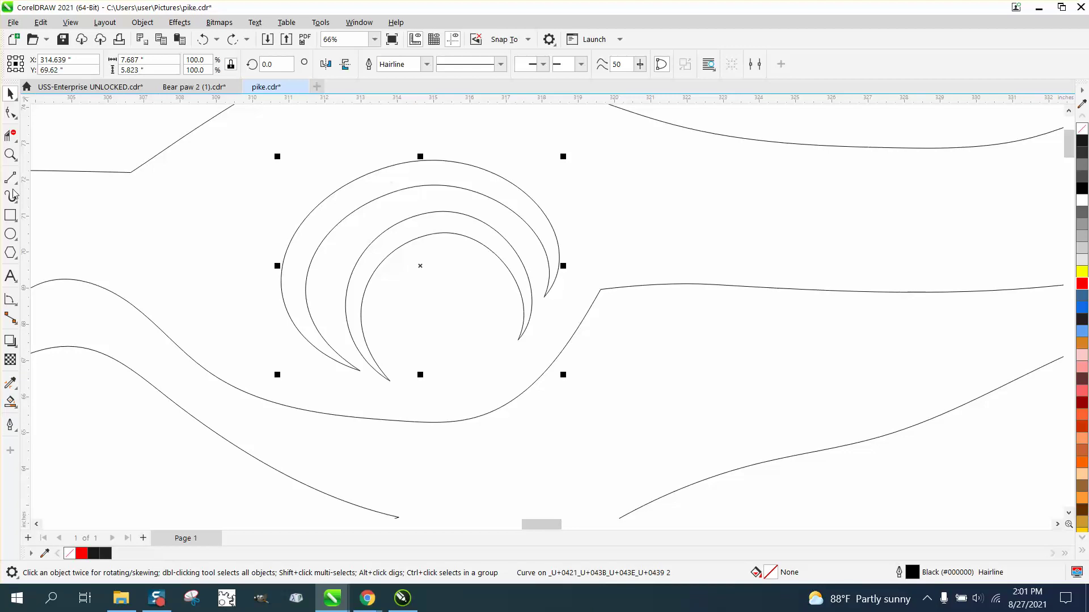
pyautogui.click(10, 113)
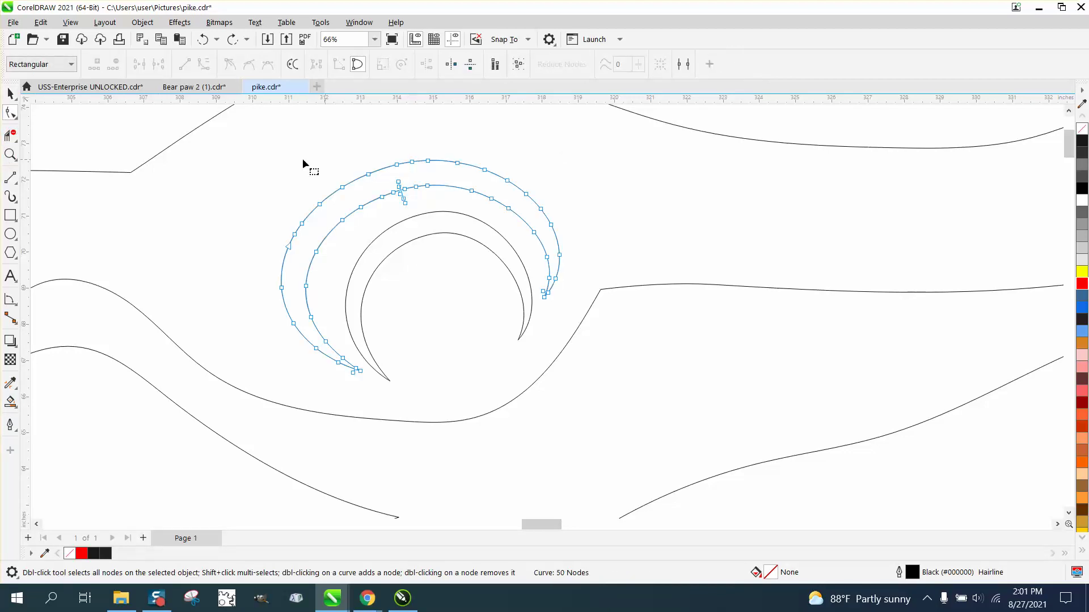
pyautogui.moveTo(250, 124); pyautogui.dragTo(297, 354)
pyautogui.moveTo(589, 403); pyautogui.dragTo(594, 405)
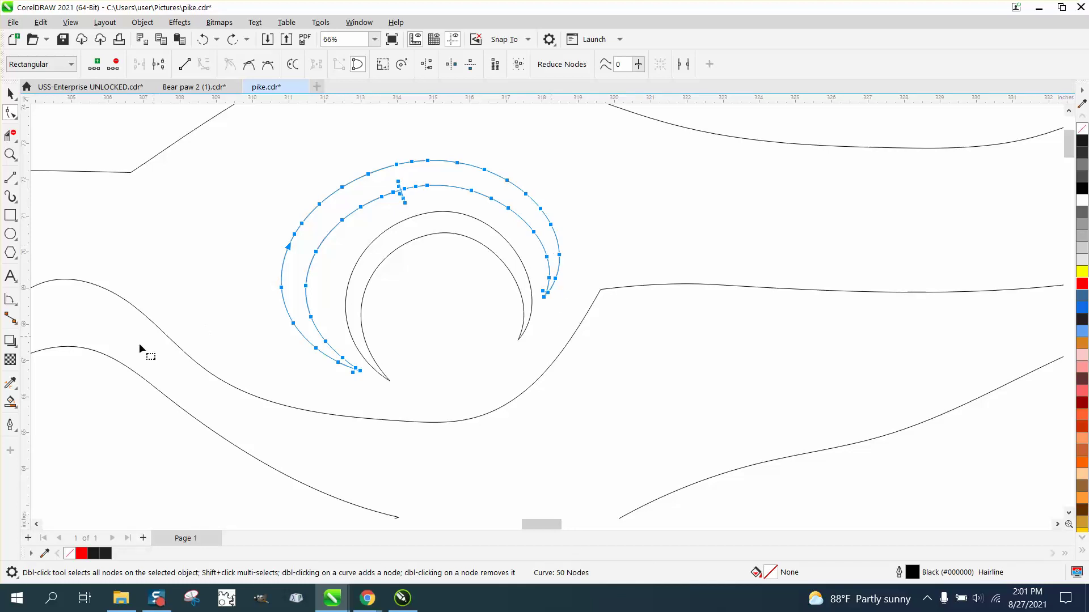
# Smart Fill the outer eye crescent gap and move the piece lower right, unfilled with a dark grey outline.
pyautogui.click(10, 400)
pyautogui.click(318, 200)
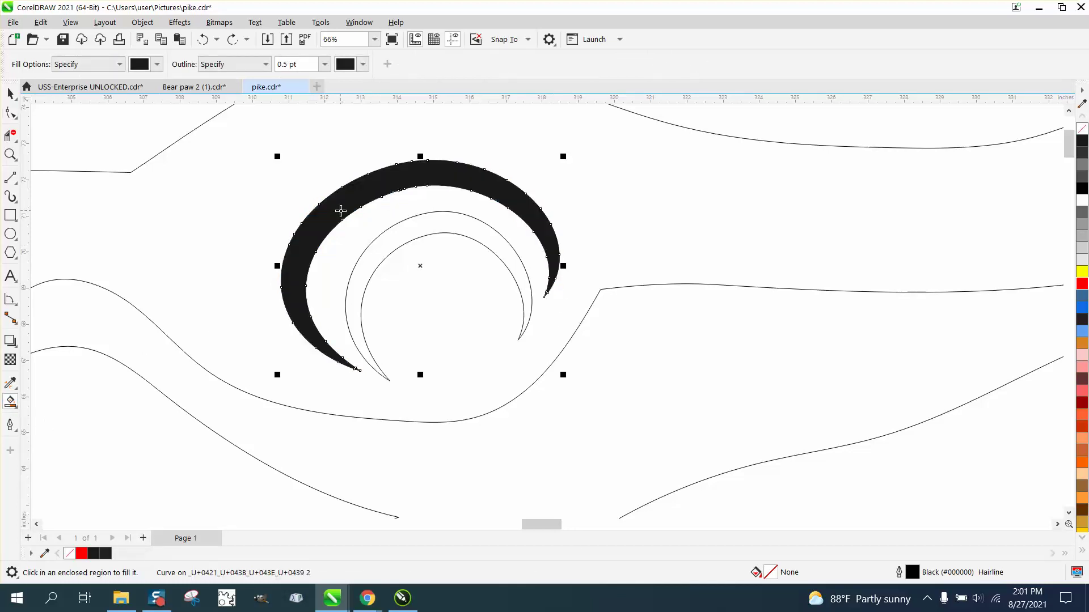
pyautogui.click(10, 94)
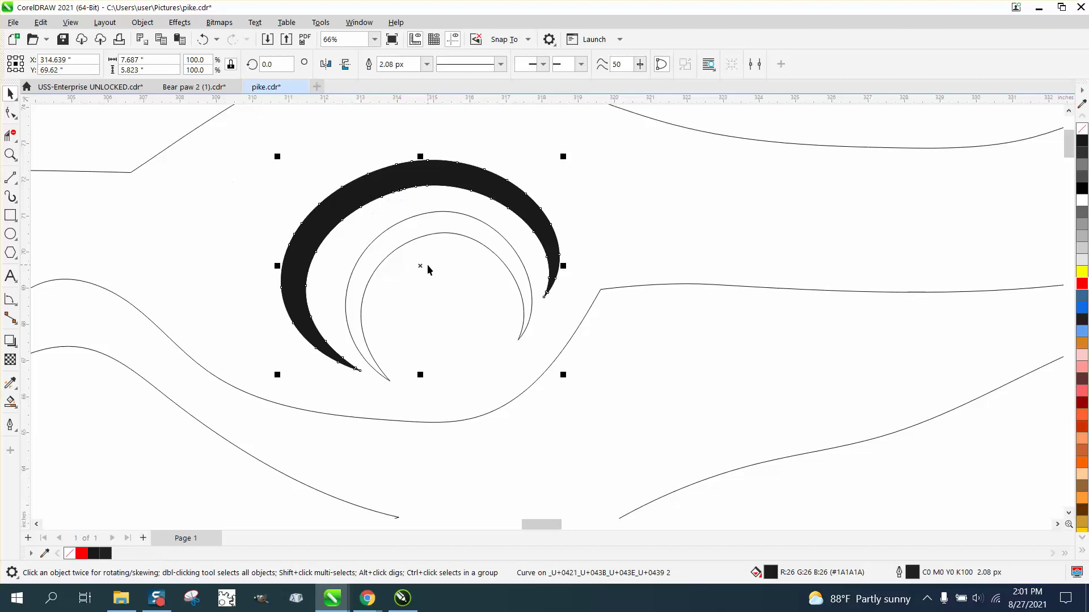
pyautogui.moveTo(427, 267); pyautogui.dragTo(707, 383)
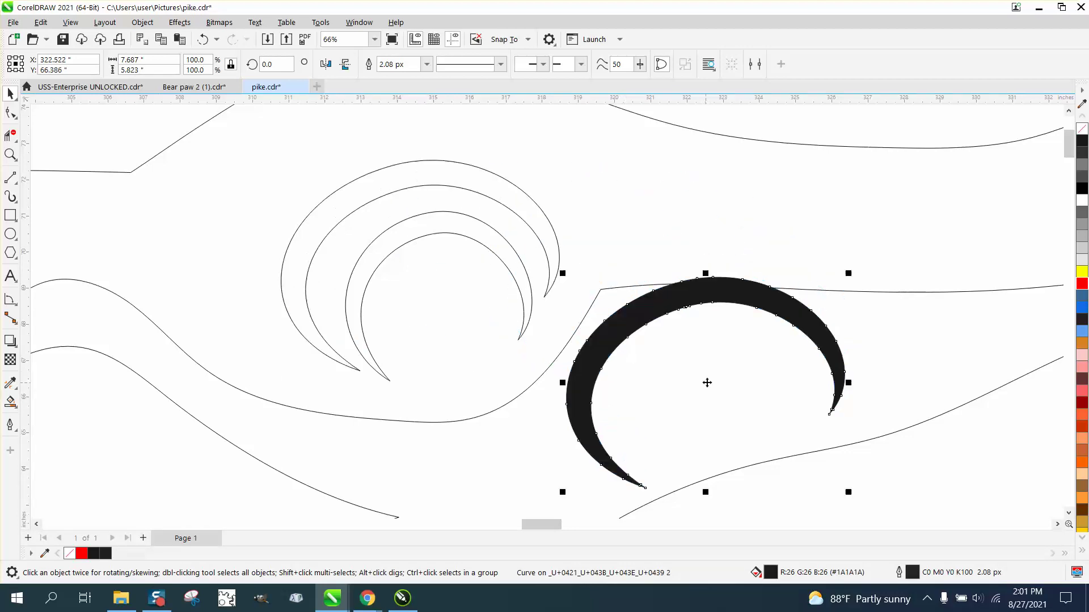
pyautogui.click(1081, 130)
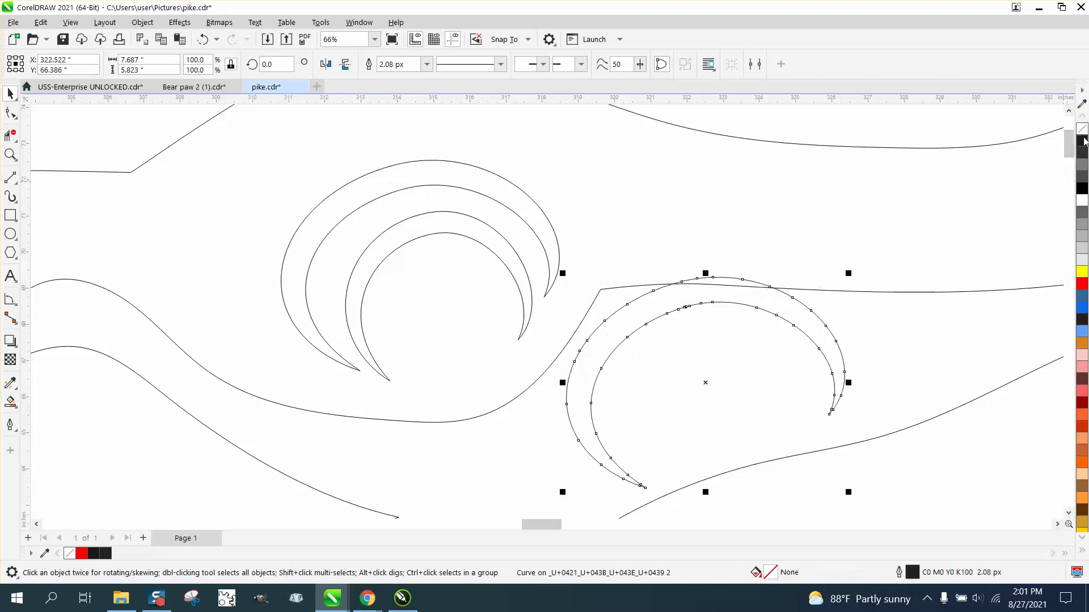
pyautogui.rightClick(1084, 141)
pyautogui.click(10, 112)
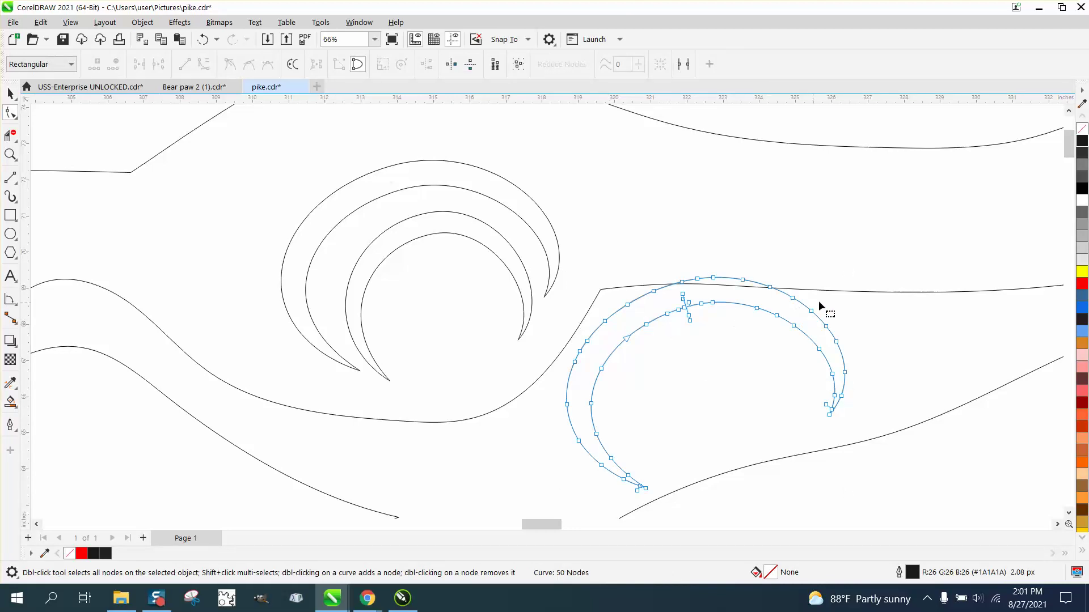
# Zoom deep into the crescent's crossing nodes, then zoom out and deselect the crescent.
pyautogui.click(10, 154)
pyautogui.moveTo(667, 301); pyautogui.dragTo(702, 322)
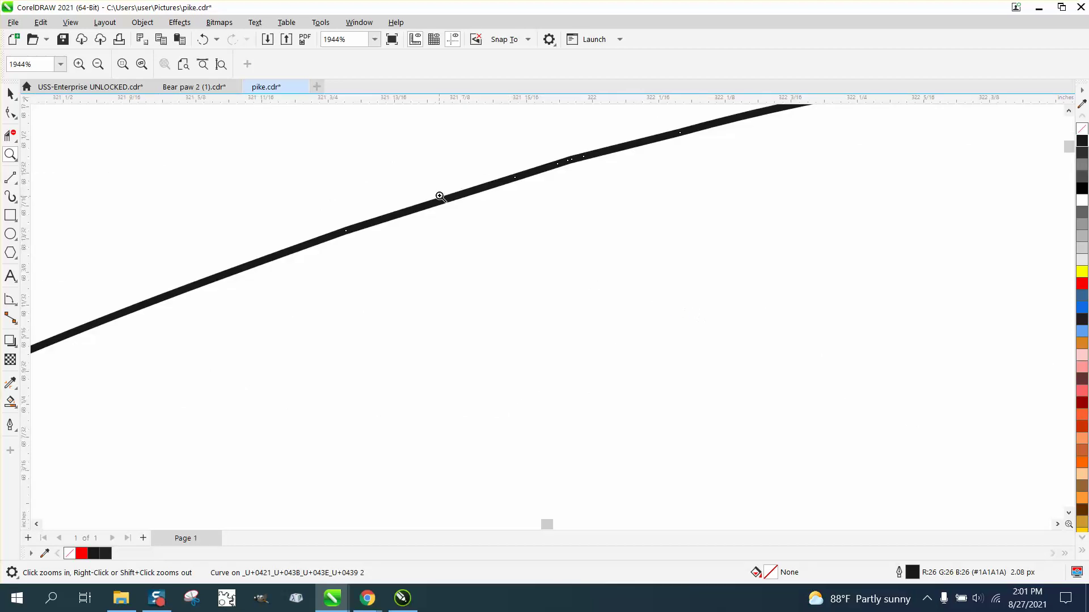
pyautogui.moveTo(557, 151); pyautogui.dragTo(648, 211)
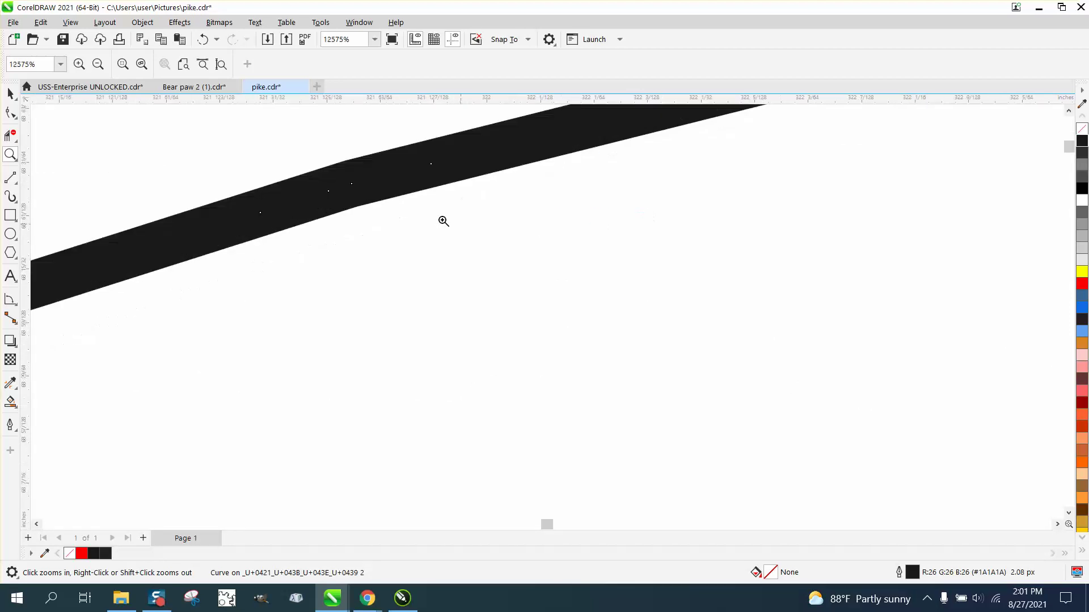
pyautogui.scroll(-5, 466, 250)
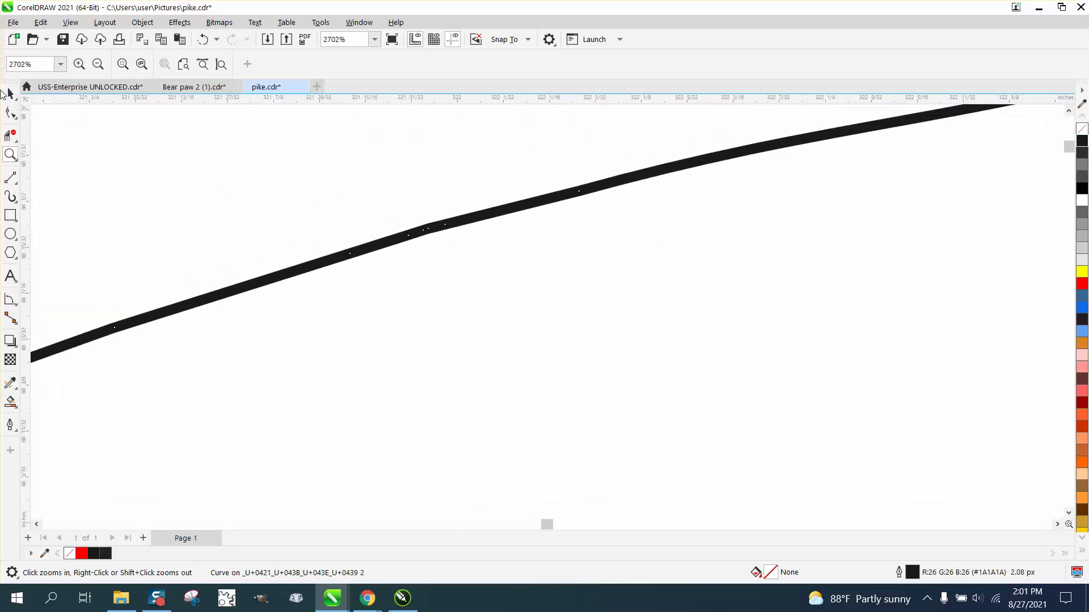
pyautogui.press('space')
pyautogui.scroll(-3, 454, 315)
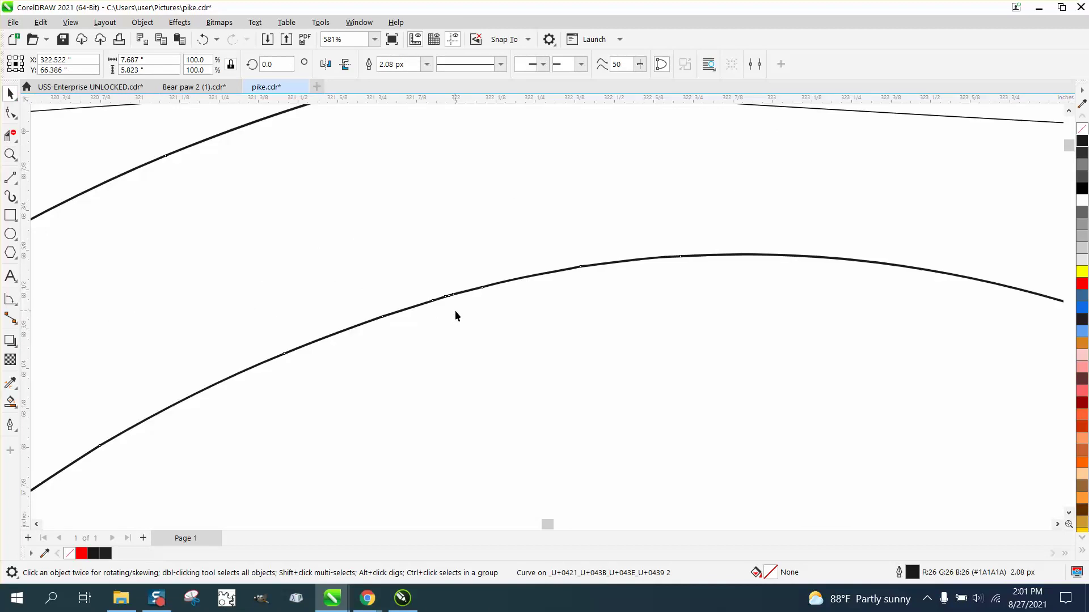
pyautogui.scroll(-2, 455, 310)
pyautogui.click(457, 306)
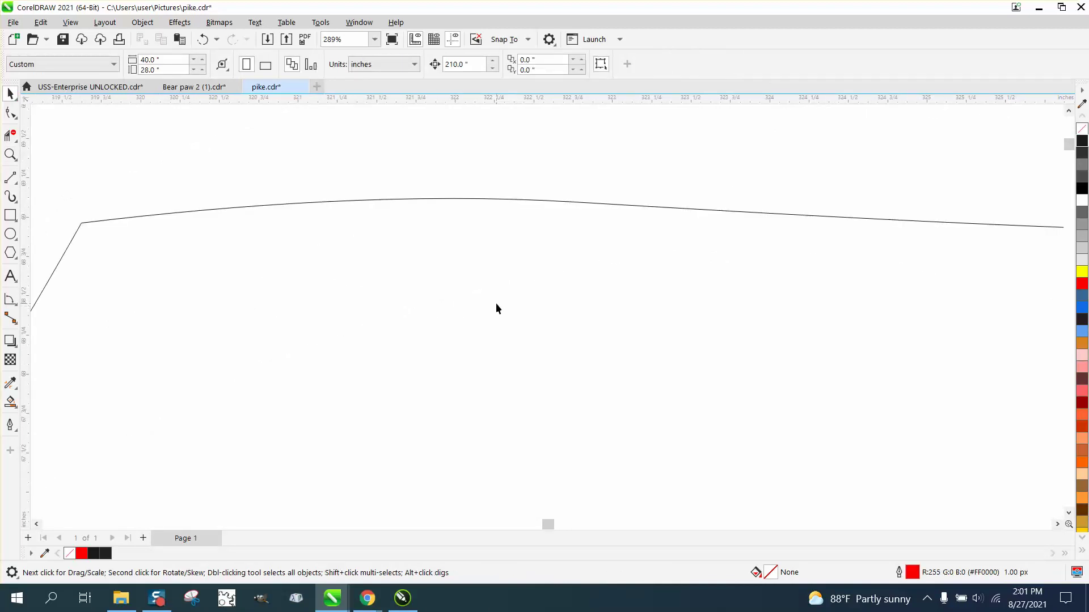
# Show both pike drawings in full with F4, then zoom in around the pike's eye.
pyautogui.press('F4')
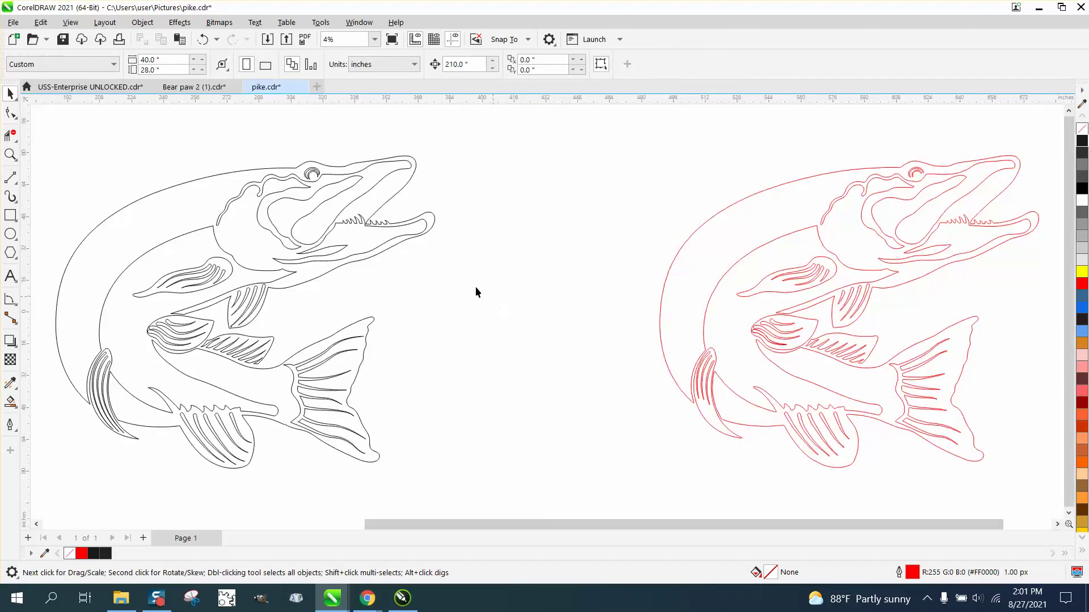
pyautogui.click(10, 154)
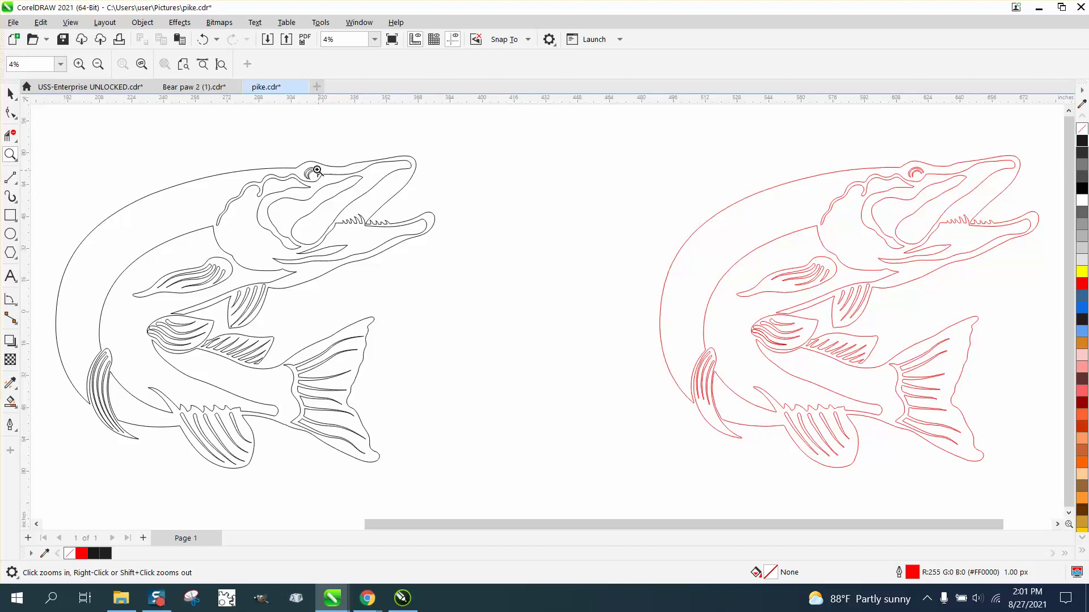
pyautogui.moveTo(294, 166); pyautogui.dragTo(344, 195)
pyautogui.scroll(-5, 384, 204)
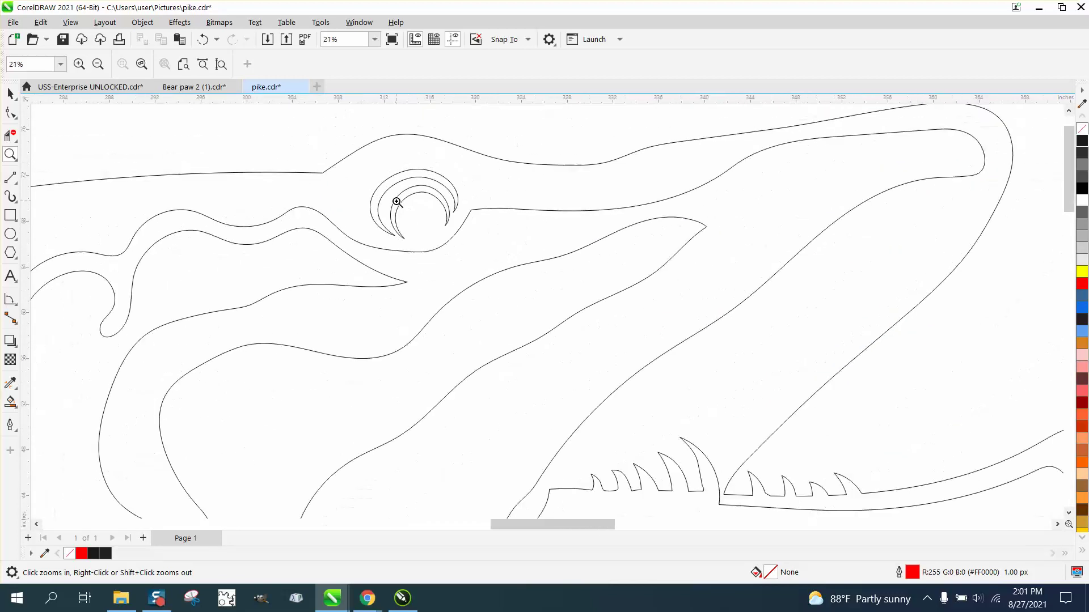
pyautogui.scroll(-4, 410, 201)
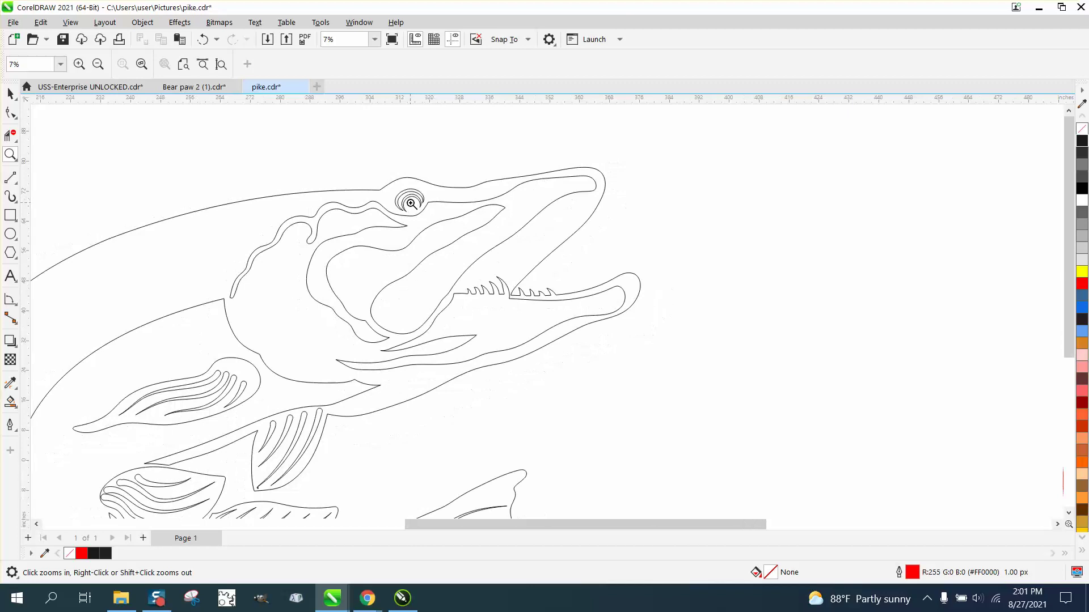
pyautogui.scroll(-4, 483, 260)
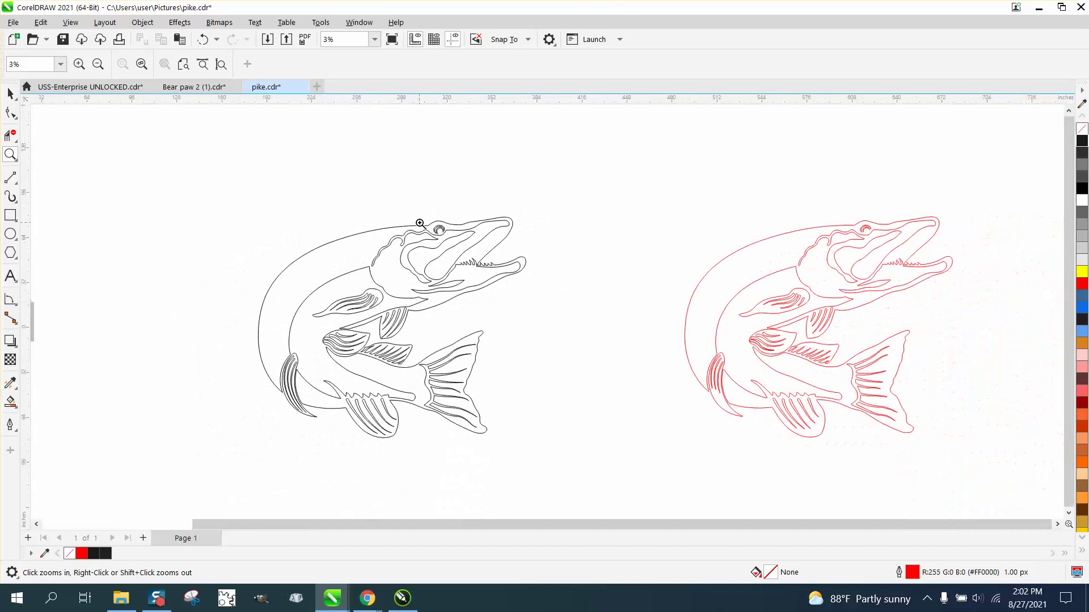
pyautogui.click(10, 214)
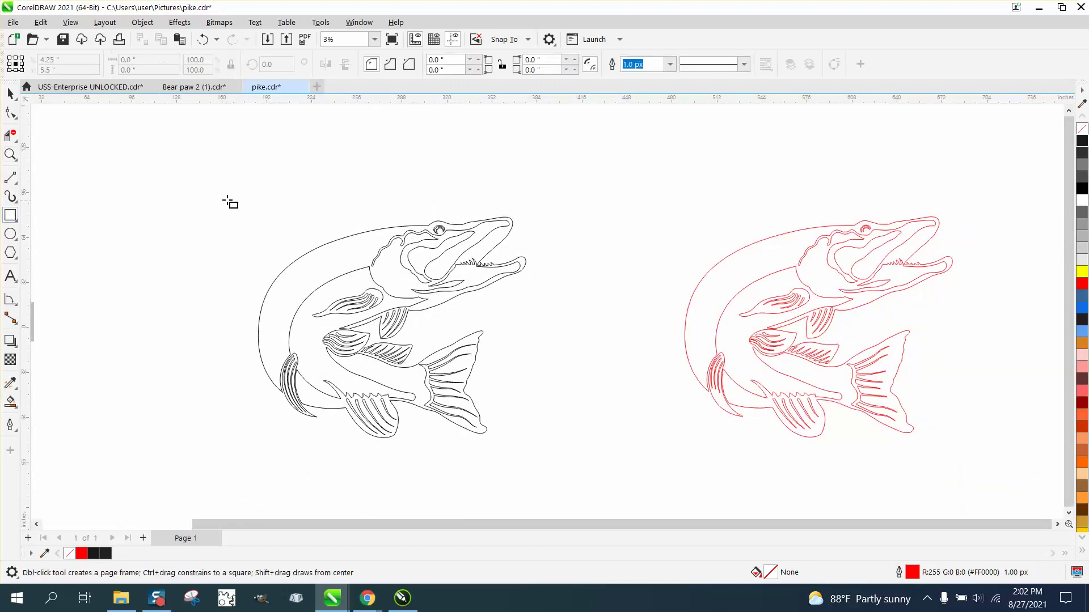
# Frame the black pike with a rectangle and Smart Fill its back, head and lower body black.
pyautogui.moveTo(227, 189)
pyautogui.mouseDown()
pyautogui.moveTo(321, 361)
pyautogui.moveTo(553, 453)
pyautogui.mouseUp()
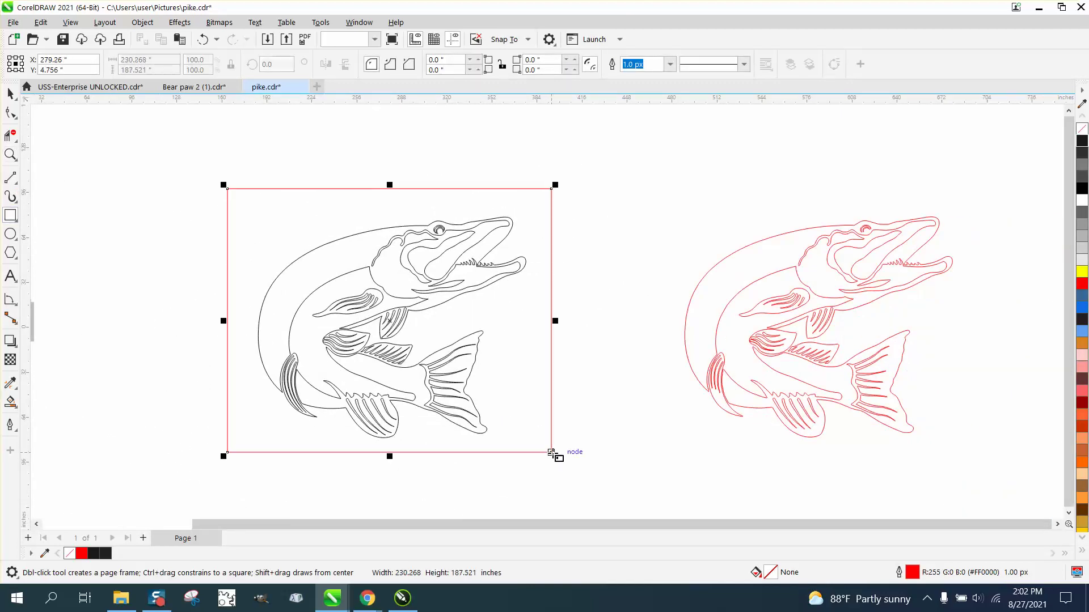
pyautogui.click(10, 401)
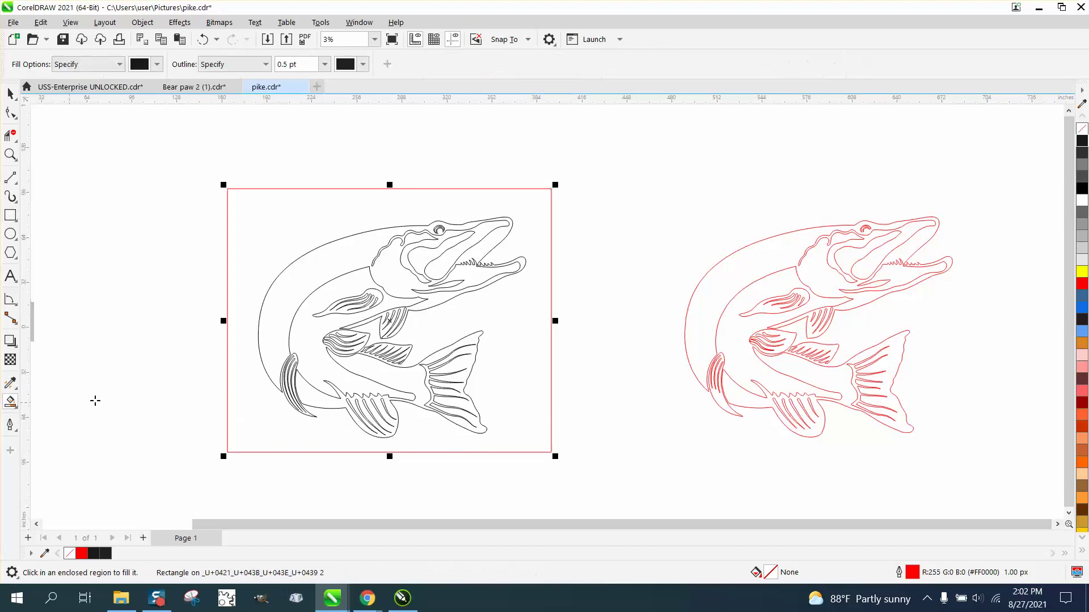
pyautogui.click(305, 284)
pyautogui.click(388, 382)
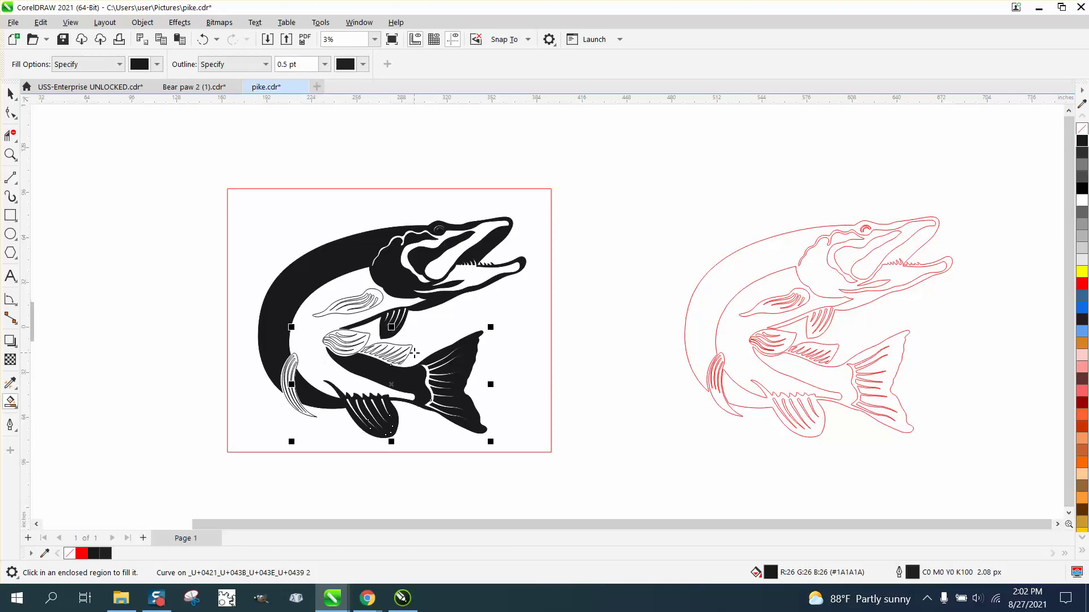
# Undo the lower-body fill, retest a black fill on the tail and lower fin, then undo all fills.
pyautogui.click(203, 41)
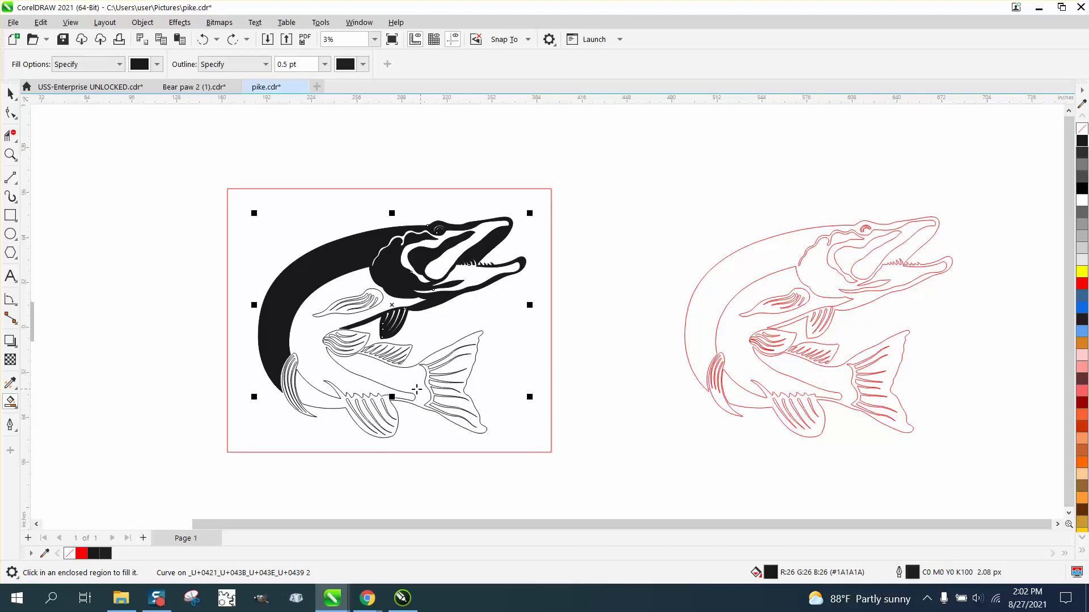
pyautogui.click(412, 389)
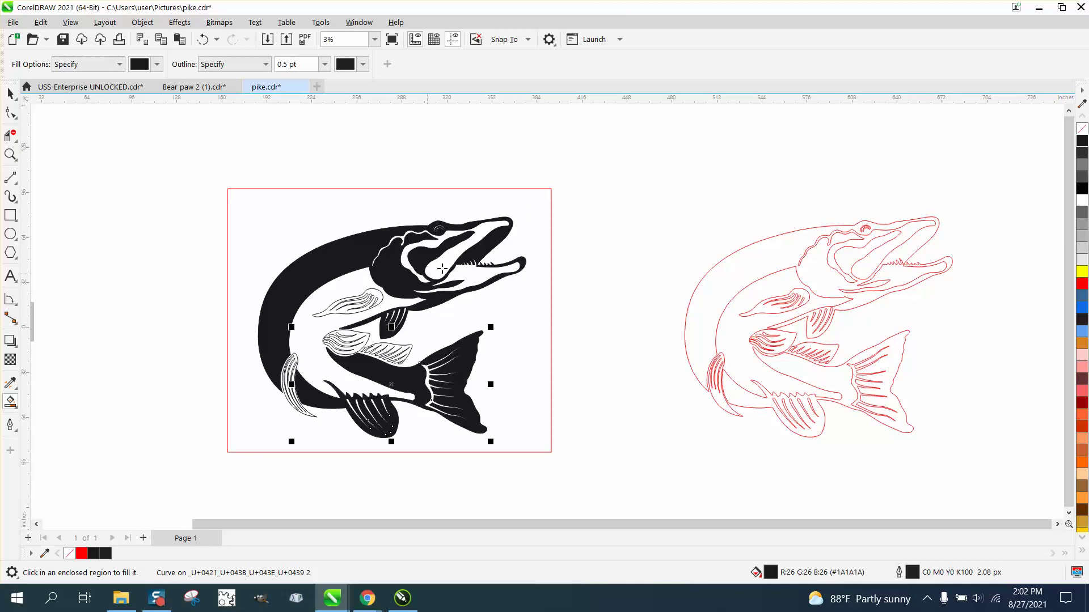
pyautogui.click(203, 39)
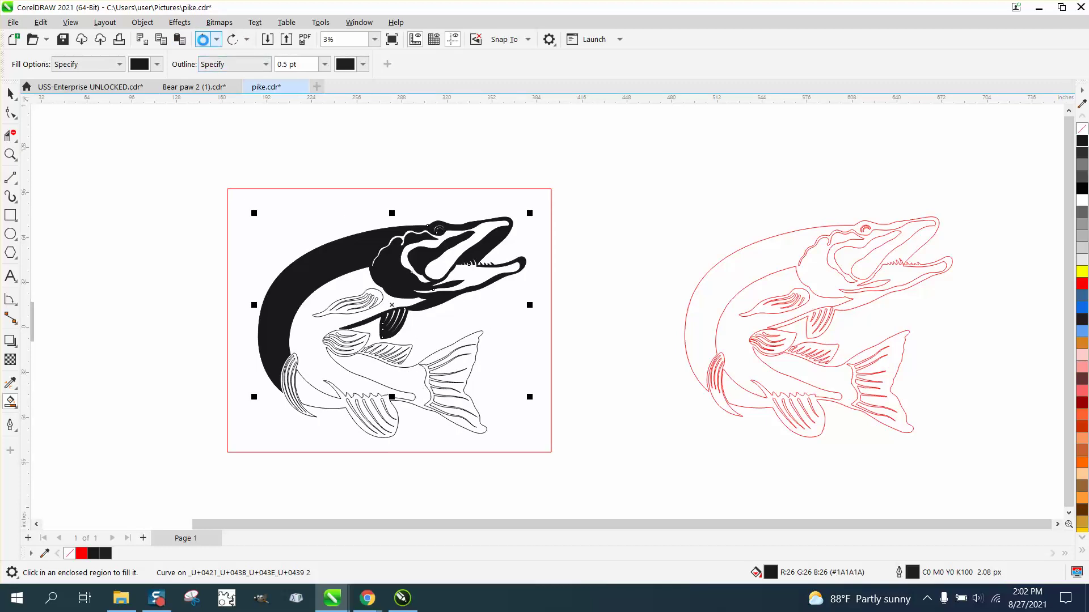
pyautogui.click(203, 39)
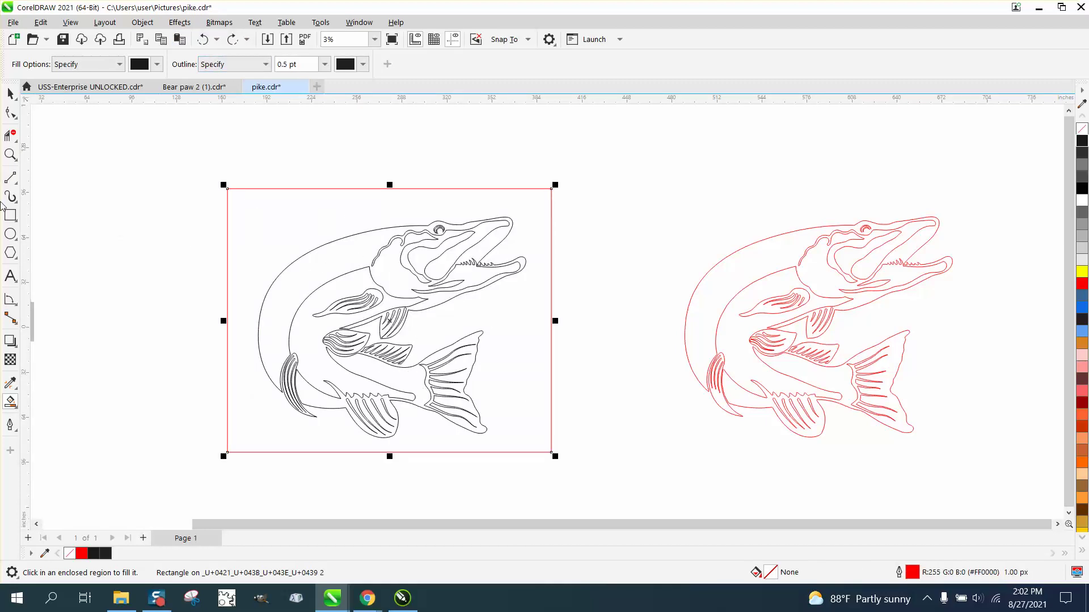
pyautogui.click(10, 154)
pyautogui.moveTo(255, 331); pyautogui.dragTo(434, 472)
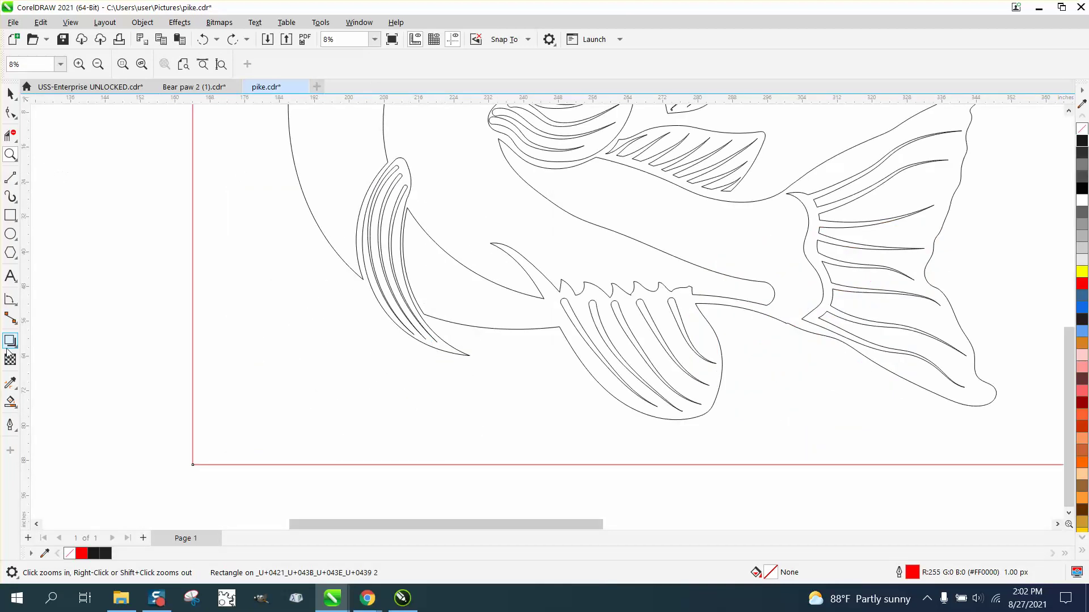
pyautogui.click(10, 402)
pyautogui.click(404, 187)
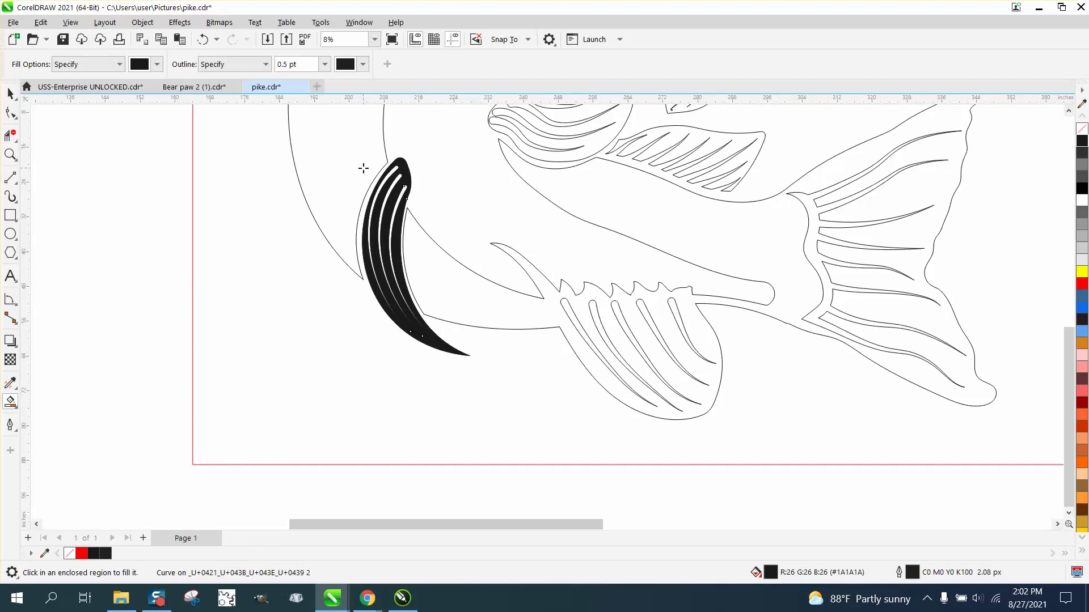
pyautogui.scroll(-1, 391, 228)
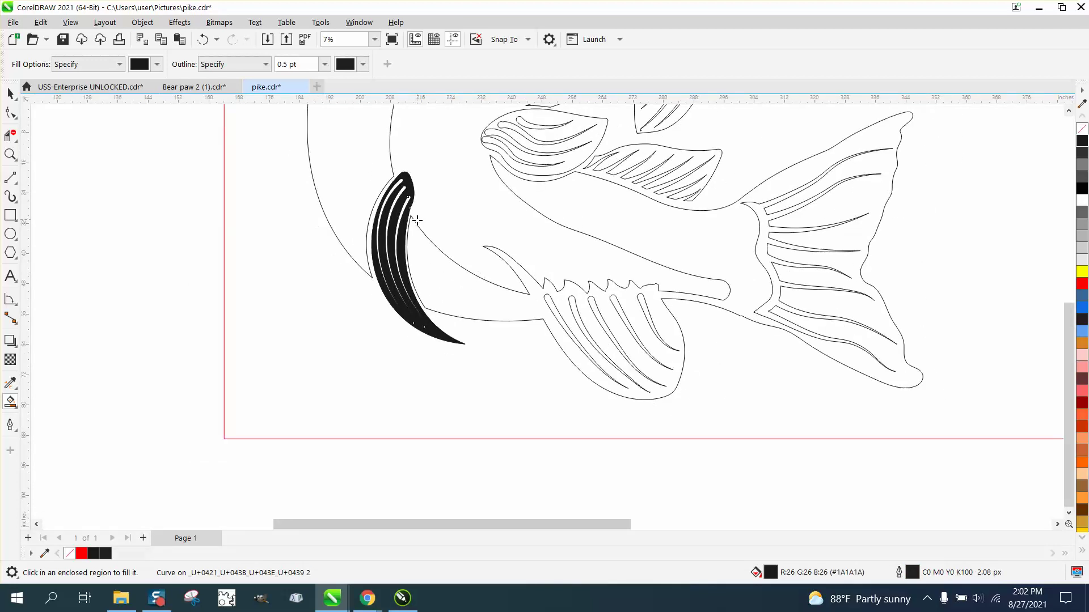
pyautogui.scroll(-1, 417, 220)
pyautogui.scroll(-1, 639, 320)
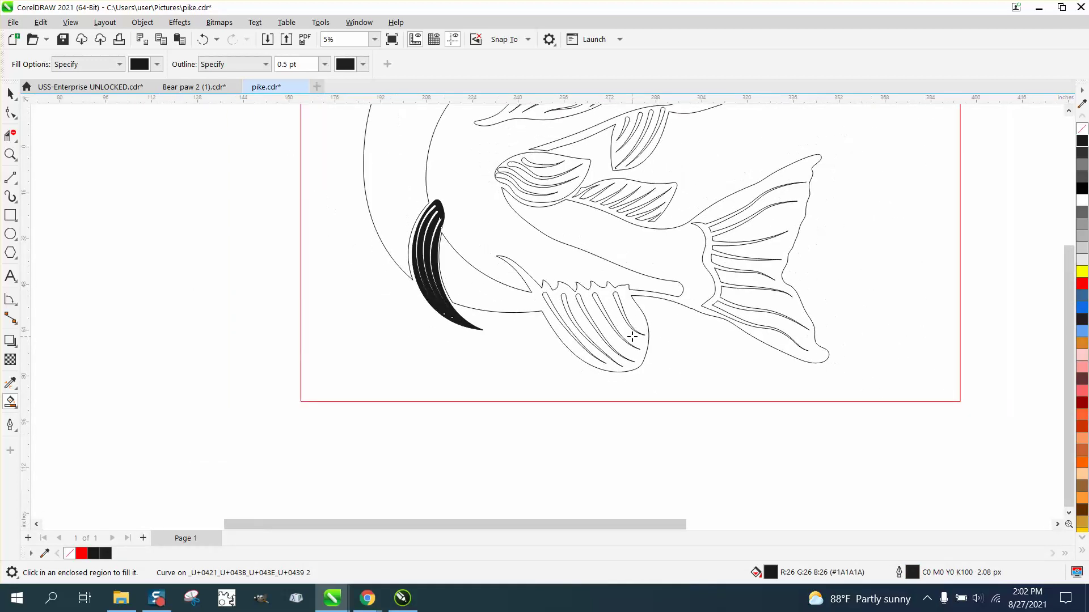
pyautogui.click(632, 188)
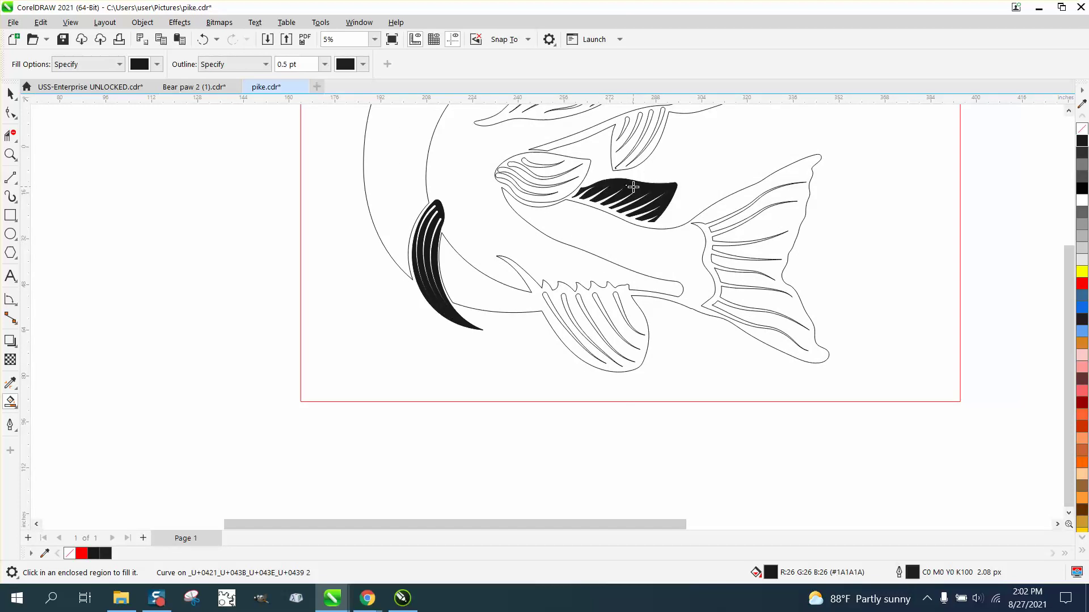
pyautogui.click(581, 170)
pyautogui.click(626, 190)
pyautogui.click(622, 158)
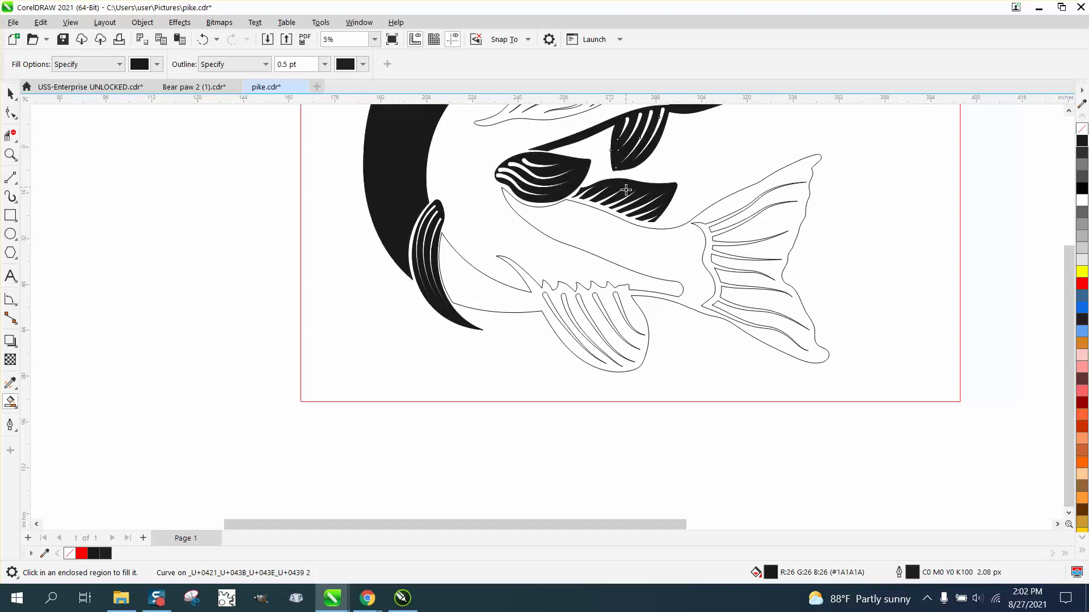
pyautogui.scroll(-1, 604, 266)
pyautogui.click(202, 39)
pyautogui.click(202, 39)
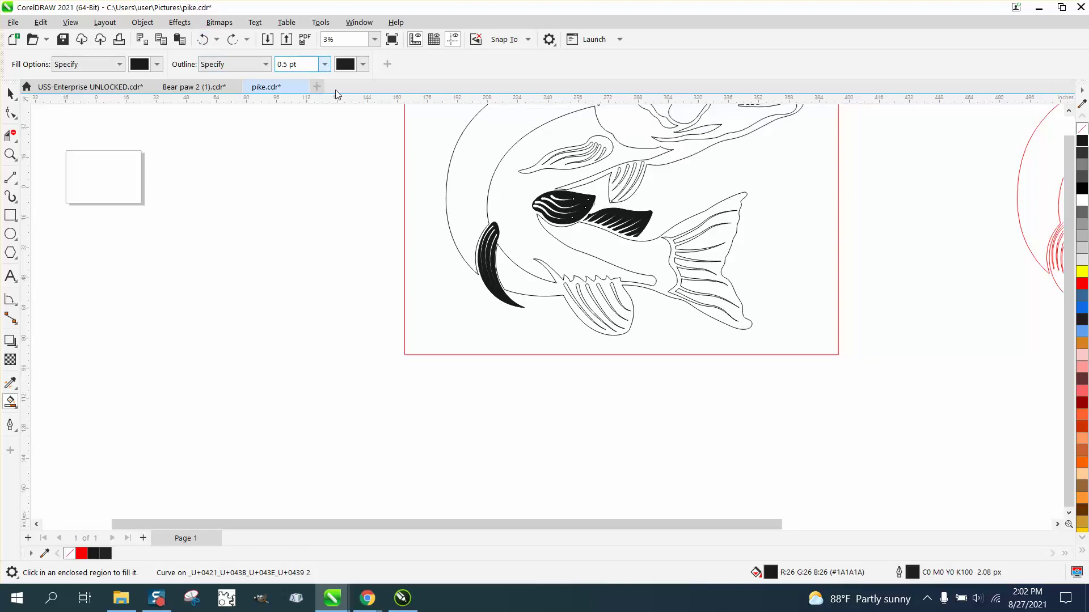
pyautogui.click(597, 141)
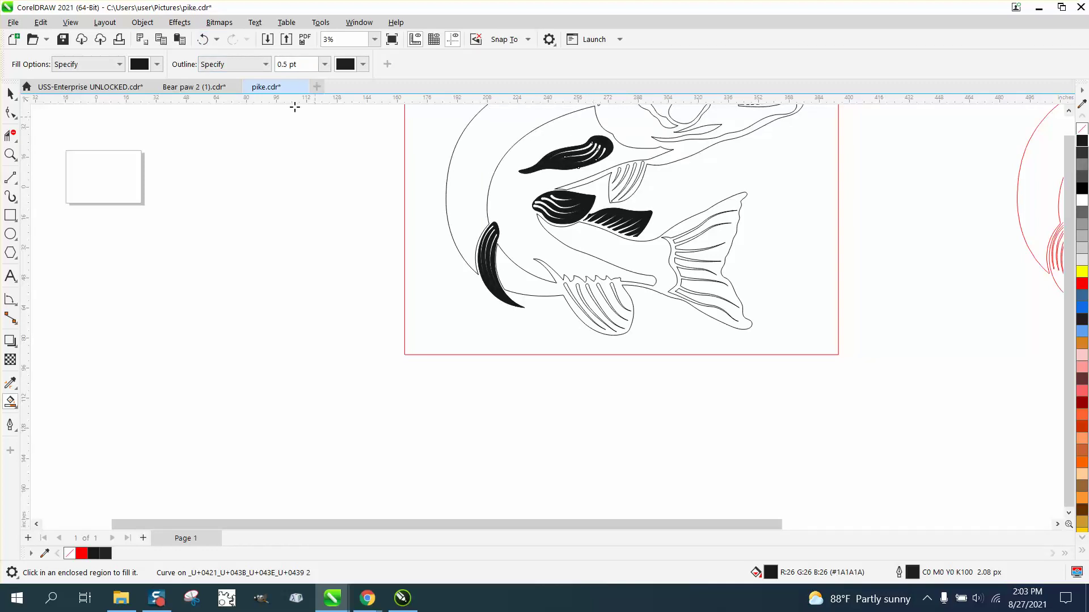
pyautogui.click(204, 39)
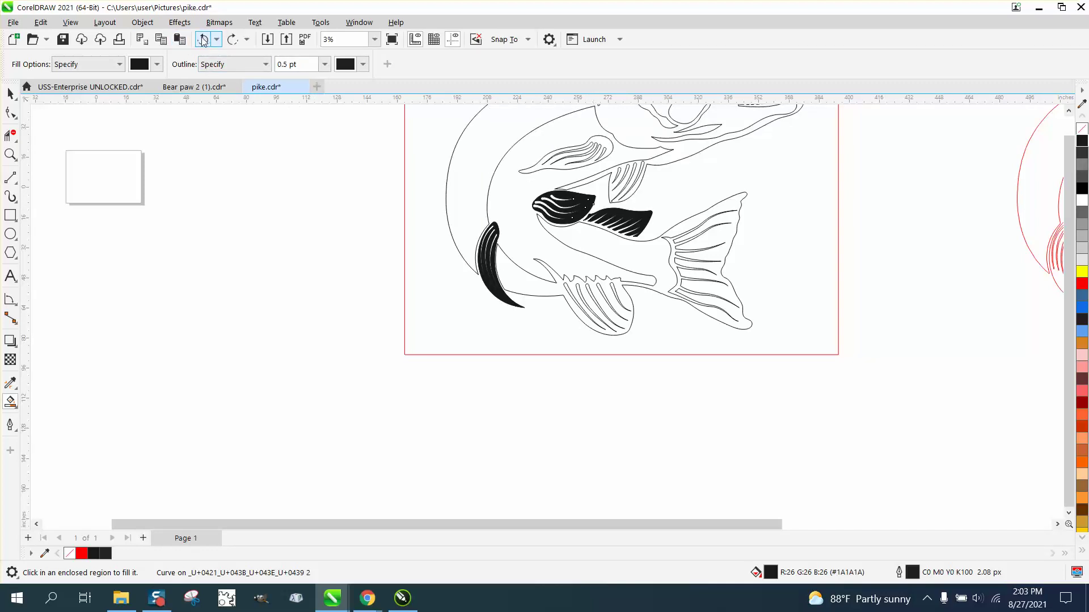
pyautogui.click(202, 39)
pyautogui.click(203, 39)
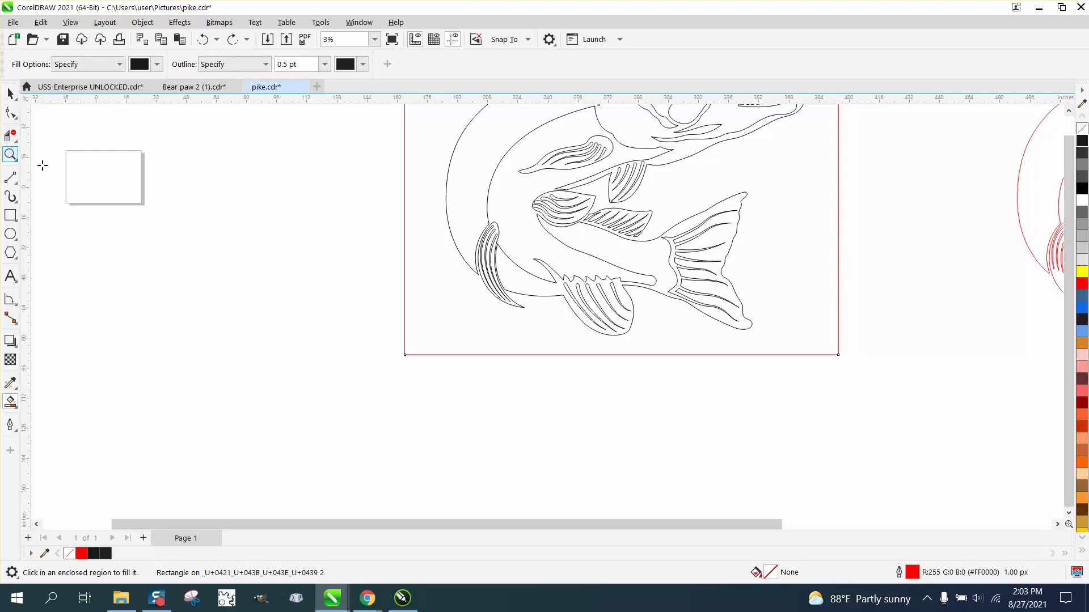
pyautogui.press('z')
pyautogui.scroll(-1, 321, 364)
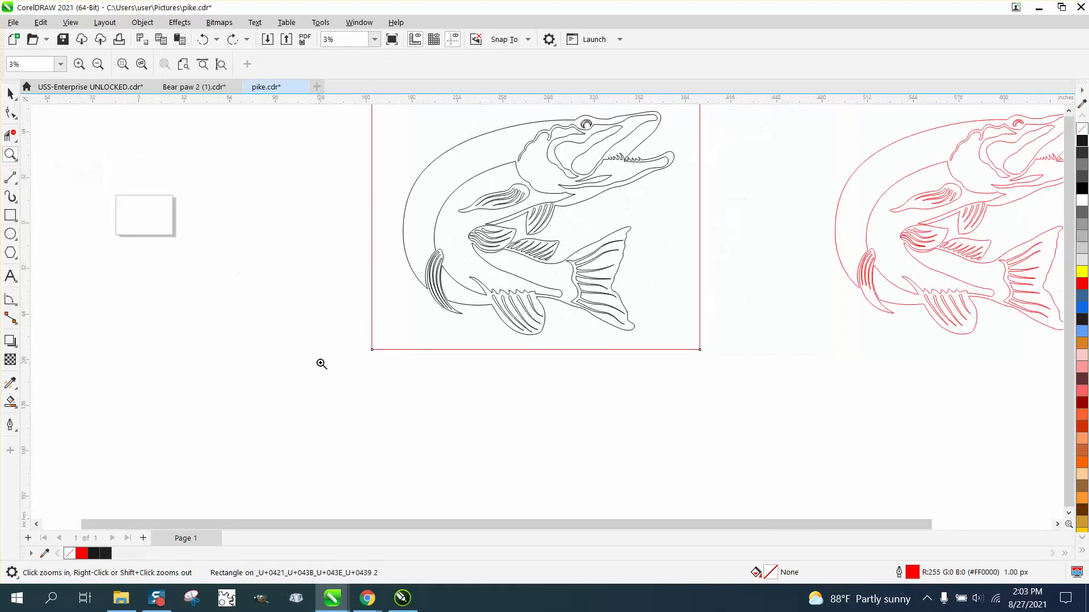
pyautogui.scroll(-1, 322, 364)
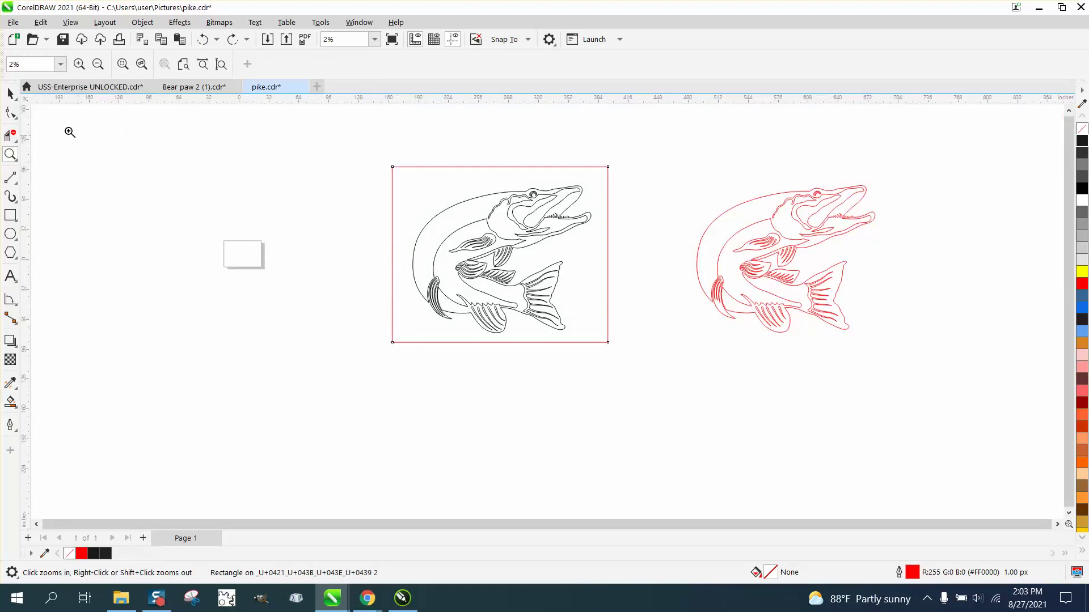
pyautogui.click(11, 94)
pyautogui.click(419, 168)
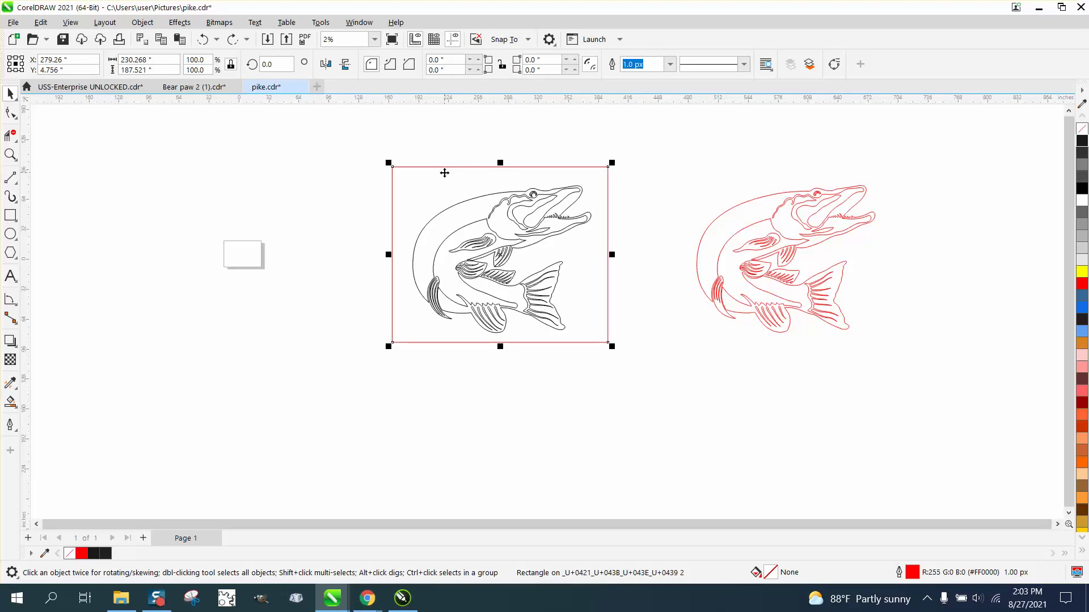
pyautogui.click(446, 178)
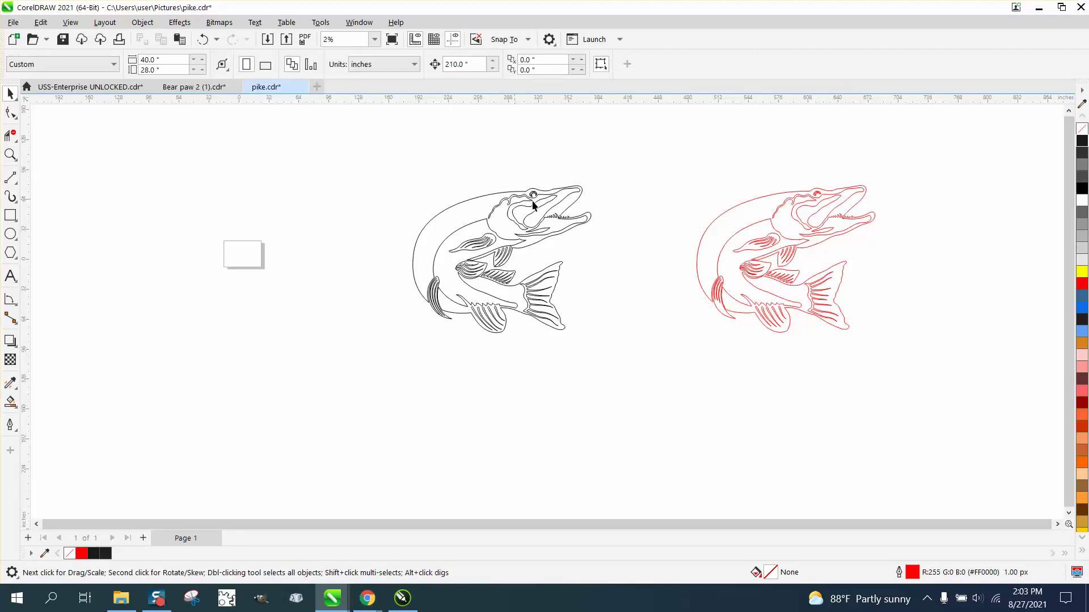
pyautogui.click(745, 226)
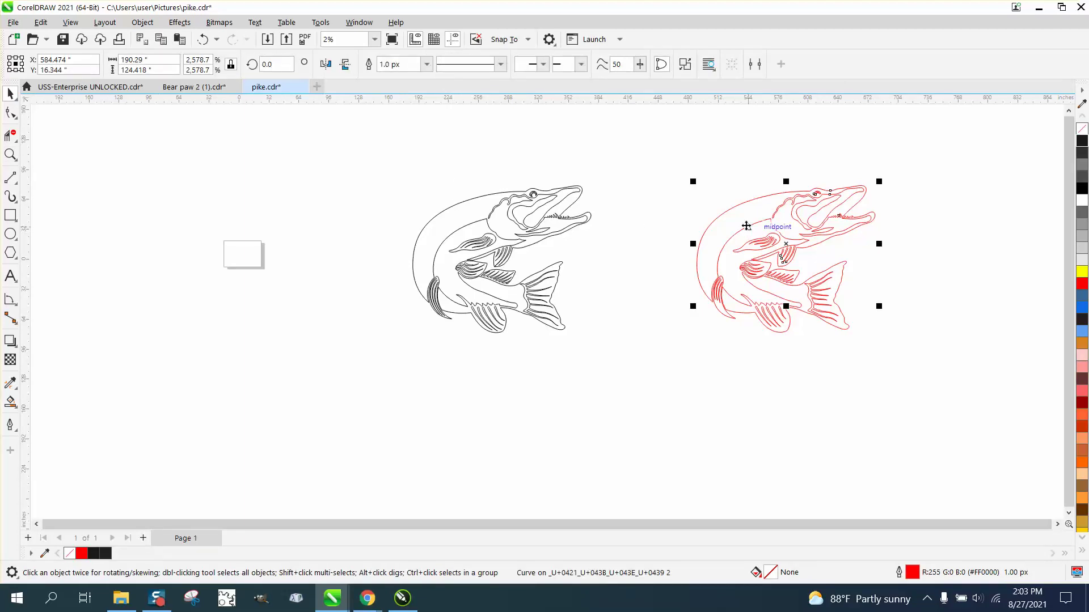
pyautogui.click(10, 402)
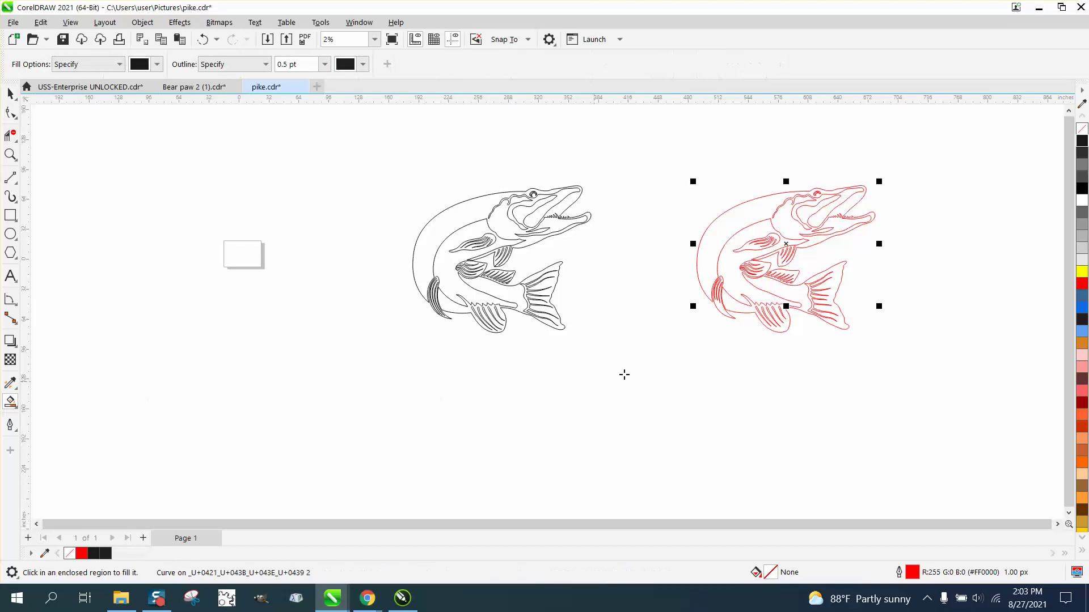
pyautogui.click(733, 228)
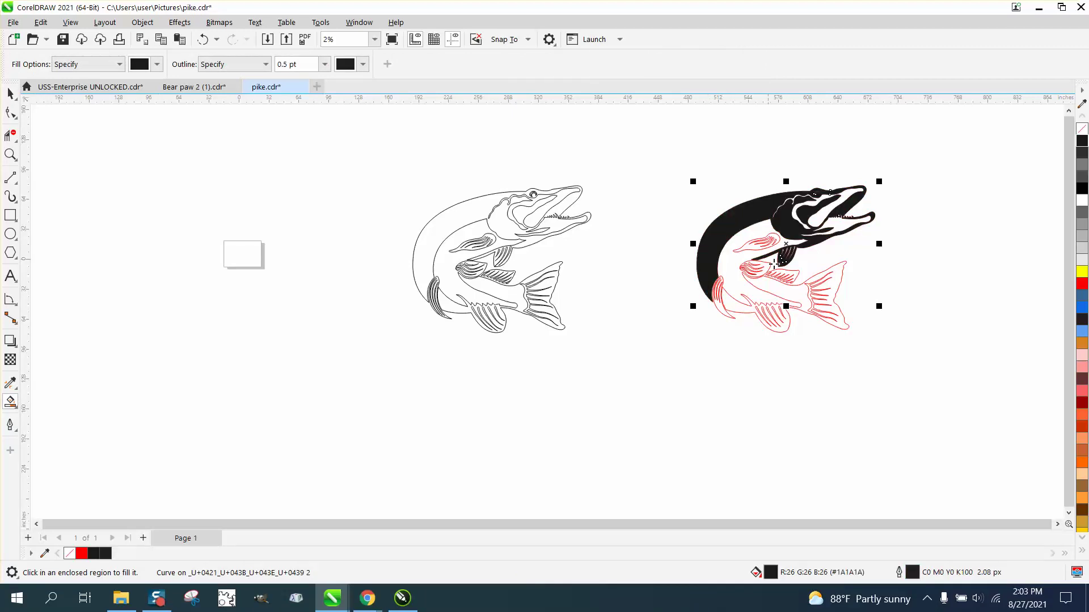
pyautogui.click(787, 298)
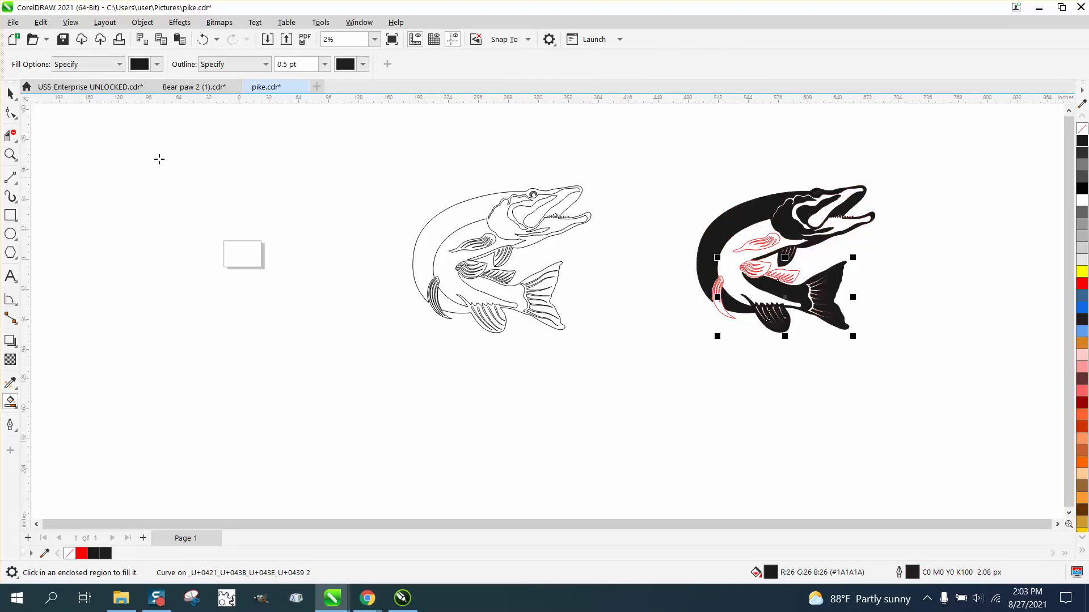
pyautogui.press('space')
pyautogui.moveTo(667, 171); pyautogui.dragTo(706, 223)
pyautogui.click(203, 41)
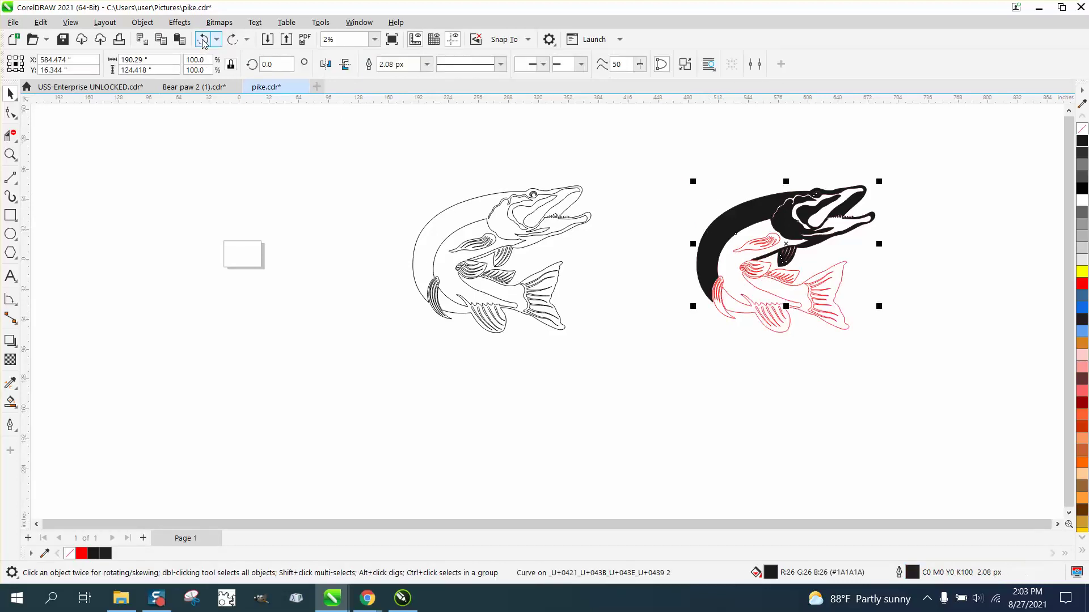
pyautogui.click(205, 42)
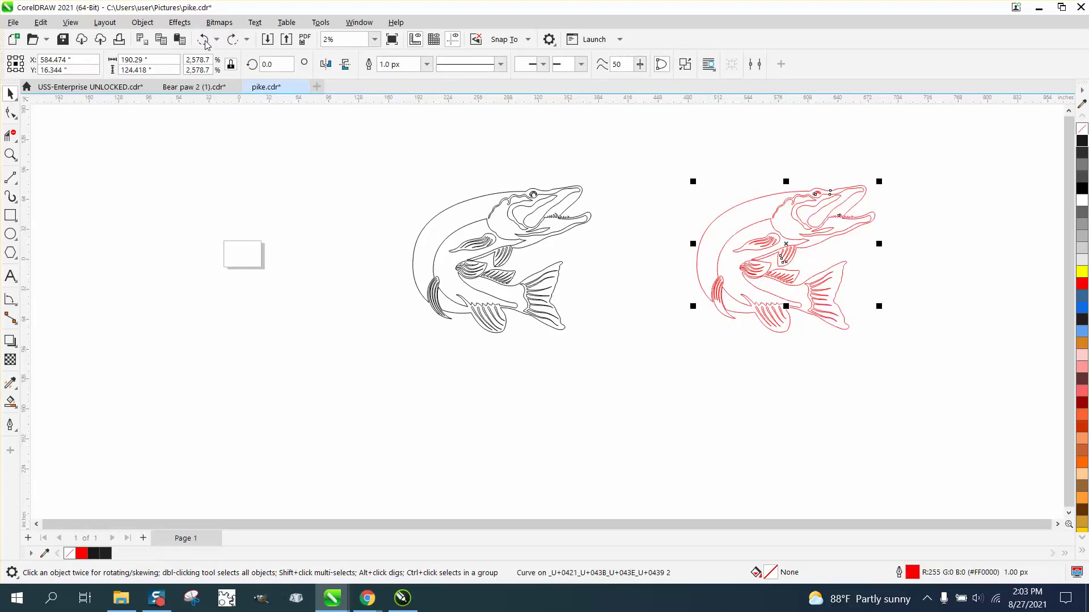
pyautogui.click(10, 154)
pyautogui.moveTo(406, 165); pyautogui.dragTo(674, 365)
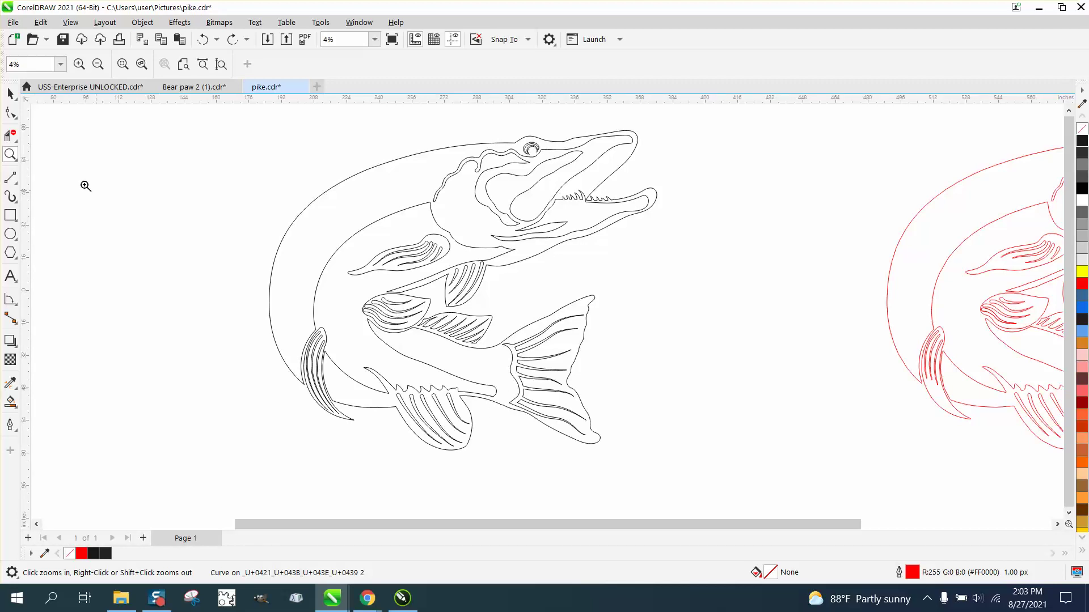
pyautogui.click(10, 94)
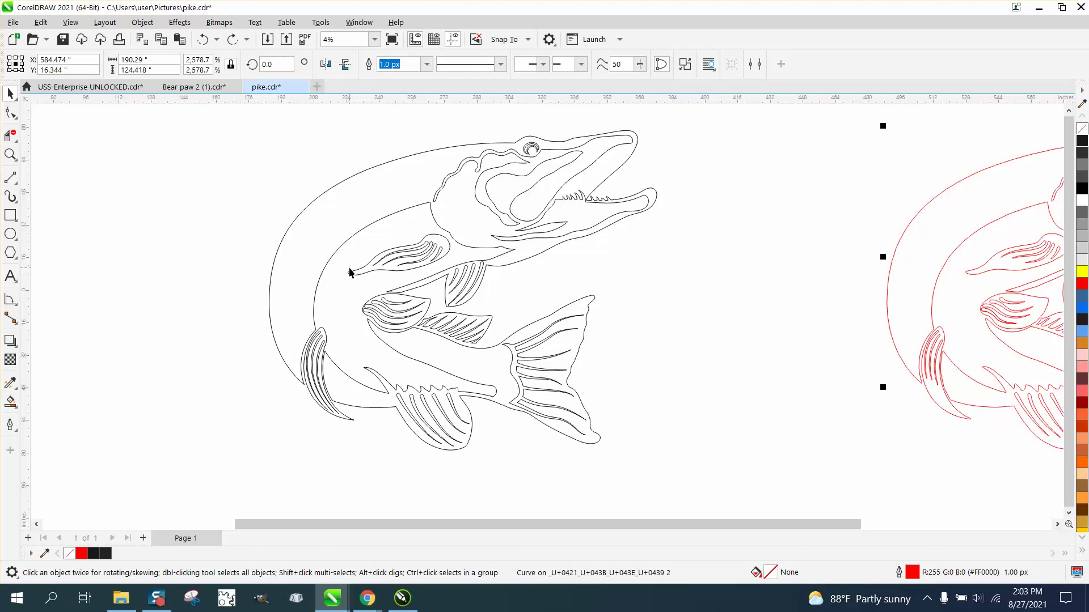
pyautogui.click(336, 250)
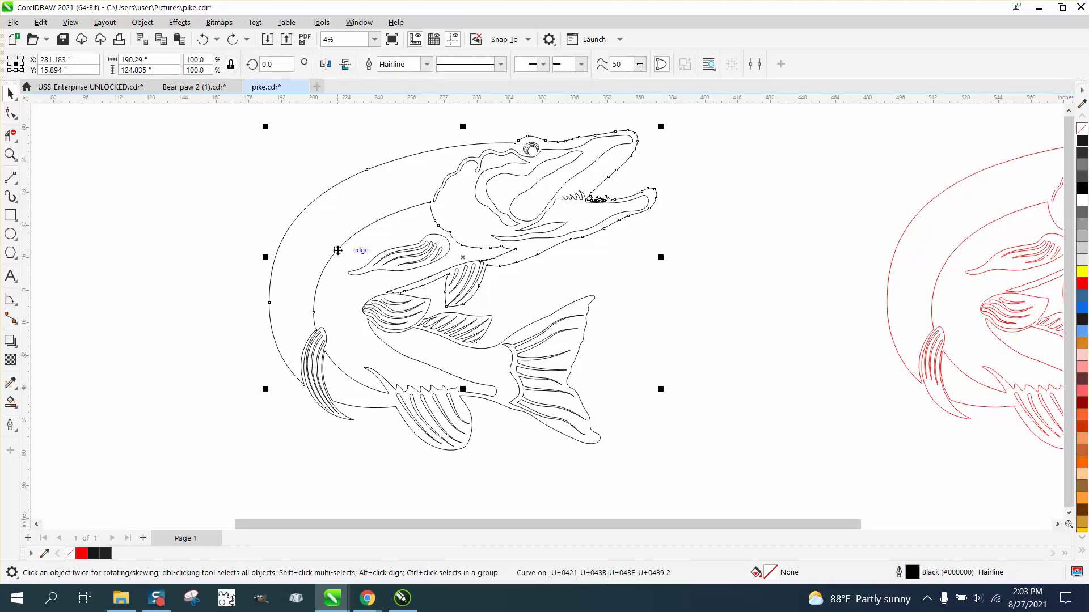